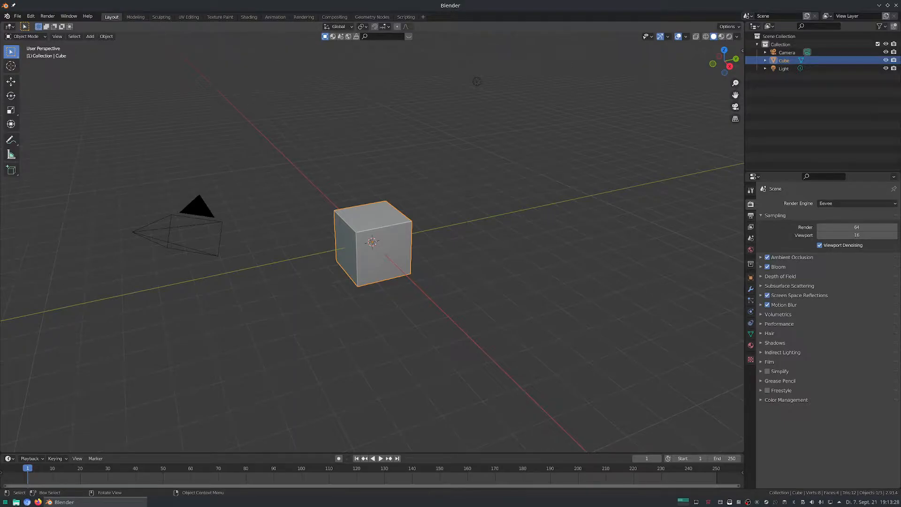
Switch to the UV Editing workspace to display the cube's unwrapped UV layout.
{"action": "left_click", "coordinate": [189, 17]}
{"action": "scroll", "coordinate": [176, 273], "scroll_direction": "up", "scroll_amount": 4}
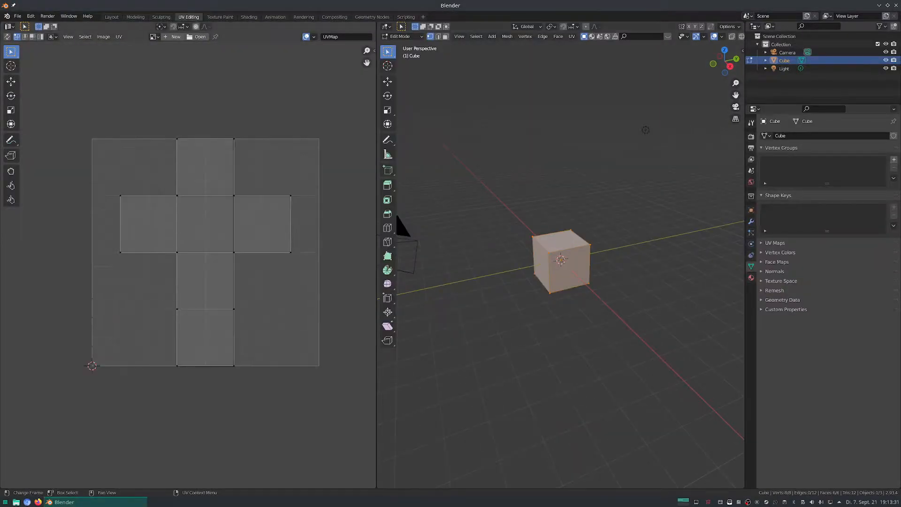
{"action": "middle_click_drag", "start_coordinate": [205, 253], "coordinate": [182, 267]}
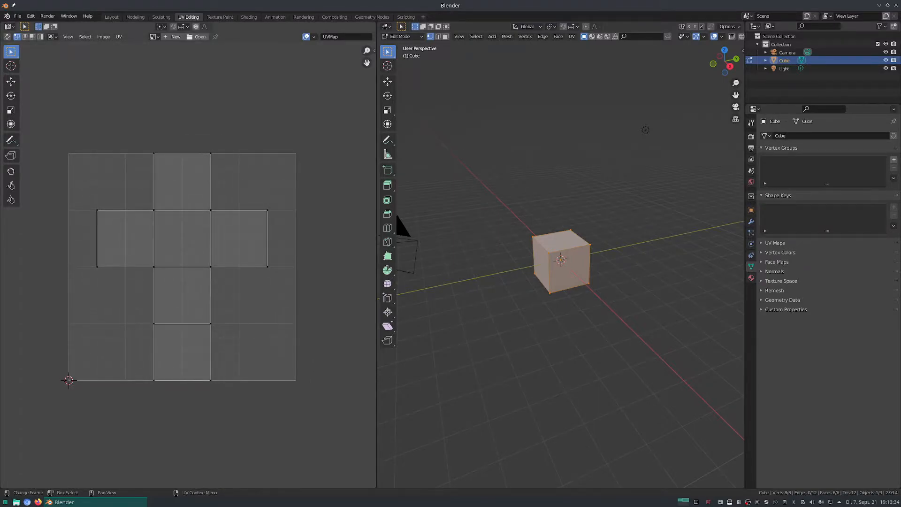
Choose UV Editor for the area with the unwrapped layout and 3D Viewport for the area with the cube.
{"action": "left_click", "coordinate": [9, 26]}
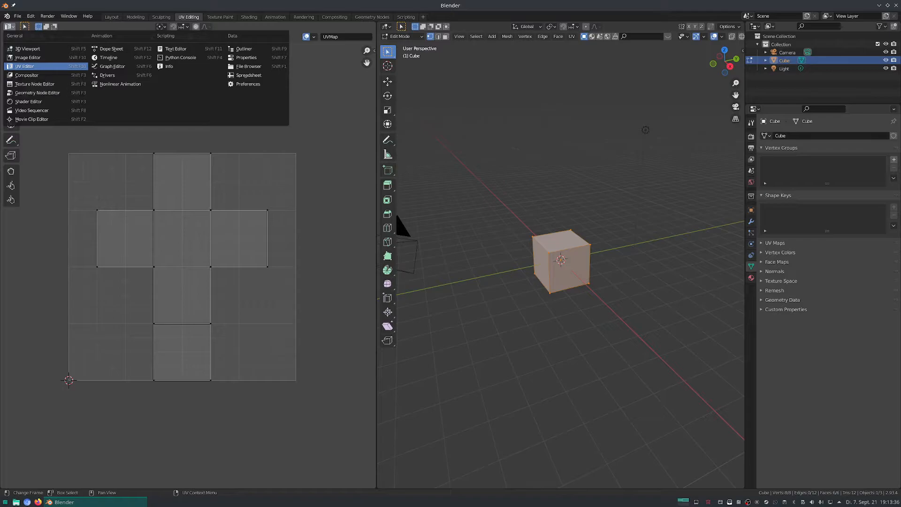
{"action": "left_click", "coordinate": [22, 66]}
{"action": "left_click", "coordinate": [385, 27]}
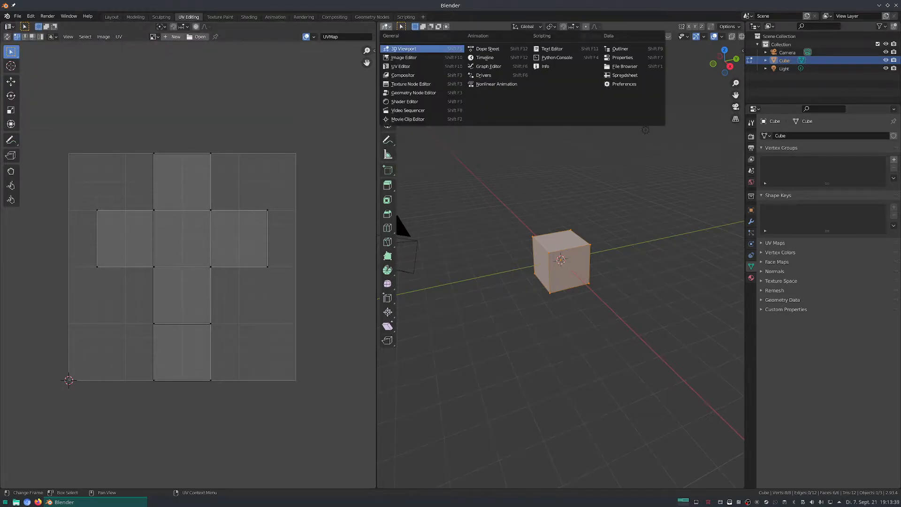
{"action": "left_click", "coordinate": [404, 49]}
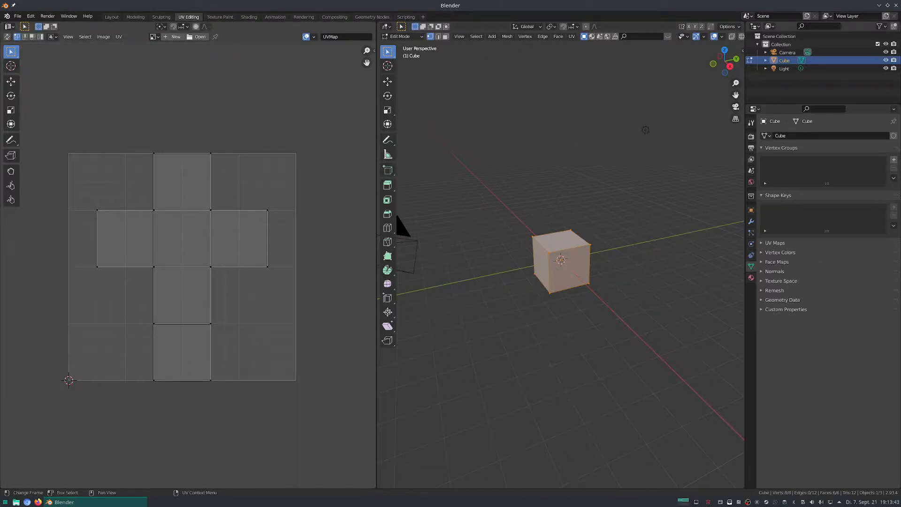
{"action": "mouse_move", "coordinate": [558, 290]}
{"action": "middle_mouse_down"}
{"action": "mouse_move", "coordinate": [493, 308]}
{"action": "mouse_move", "coordinate": [581, 282]}
{"action": "mouse_move", "coordinate": [546, 298]}
{"action": "middle_mouse_up"}
{"action": "scroll", "coordinate": [547, 298], "scroll_direction": "up", "scroll_amount": 4}
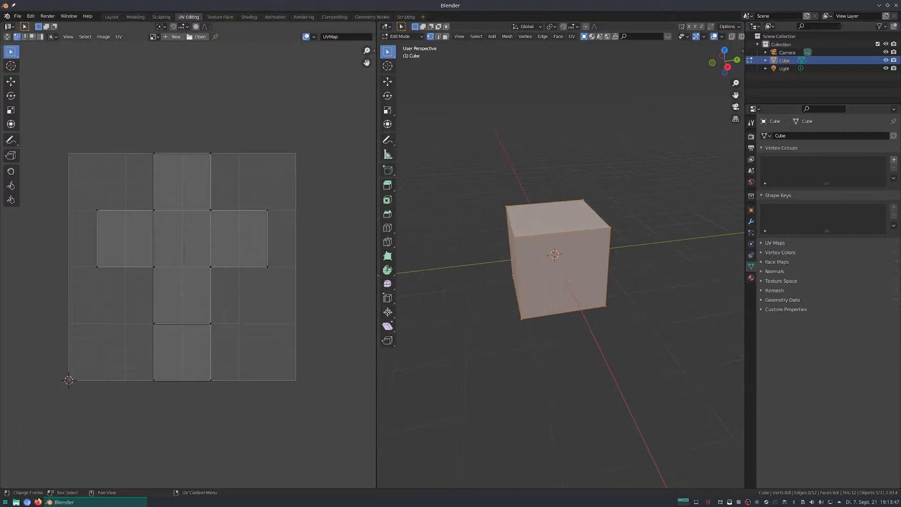
Select the central face of the cube's UV layout and scale it up by about a third.
{"action": "left_click", "coordinate": [154, 209]}
{"action": "left_click_drag", "start_coordinate": [137, 183], "coordinate": [232, 280]}
{"action": "key", "text": "s"}
{"action": "left_click", "coordinate": [246, 293]}
{"action": "middle_click_drag", "start_coordinate": [245, 293], "coordinate": [257, 297]}
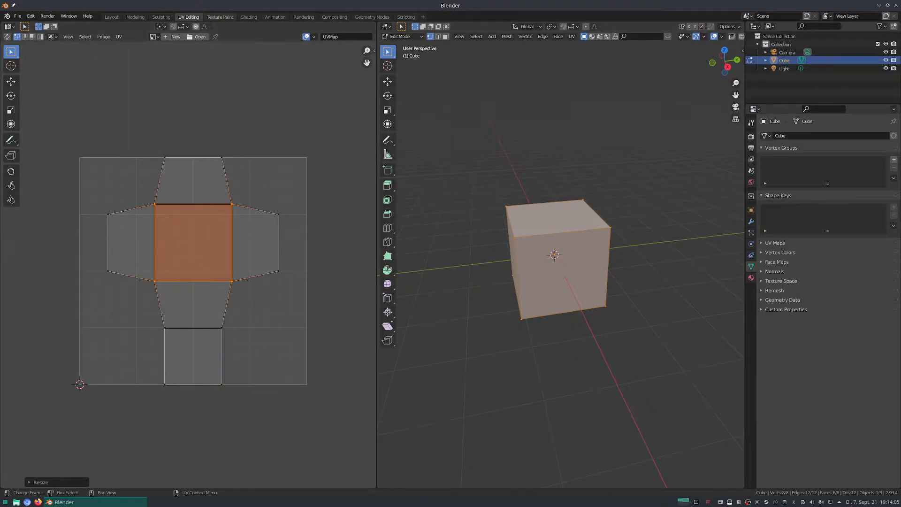
Switch to the Texture Paint workspace, using a 3D Viewport in Texture Paint mode for the cube.
{"action": "left_click", "coordinate": [221, 17]}
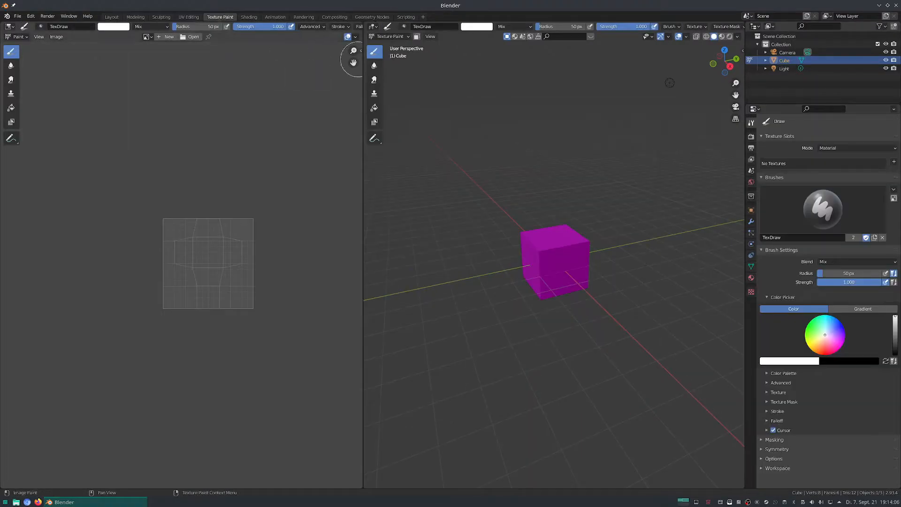
{"action": "left_click", "coordinate": [390, 36]}
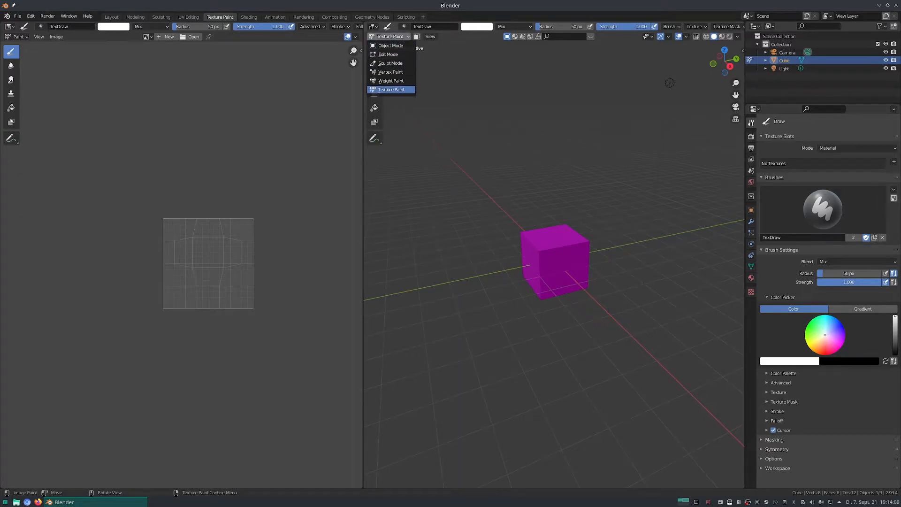
{"action": "left_click", "coordinate": [373, 26]}
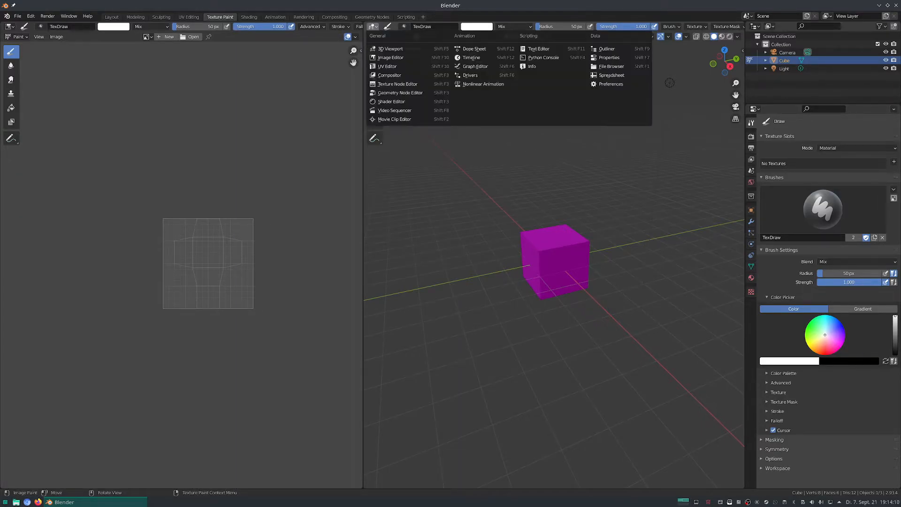
{"action": "left_click", "coordinate": [386, 49]}
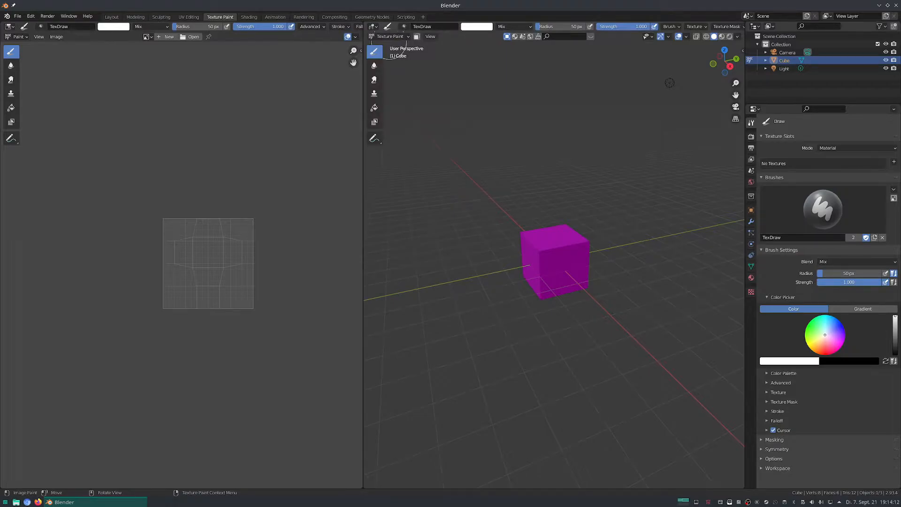
{"action": "left_click", "coordinate": [390, 37]}
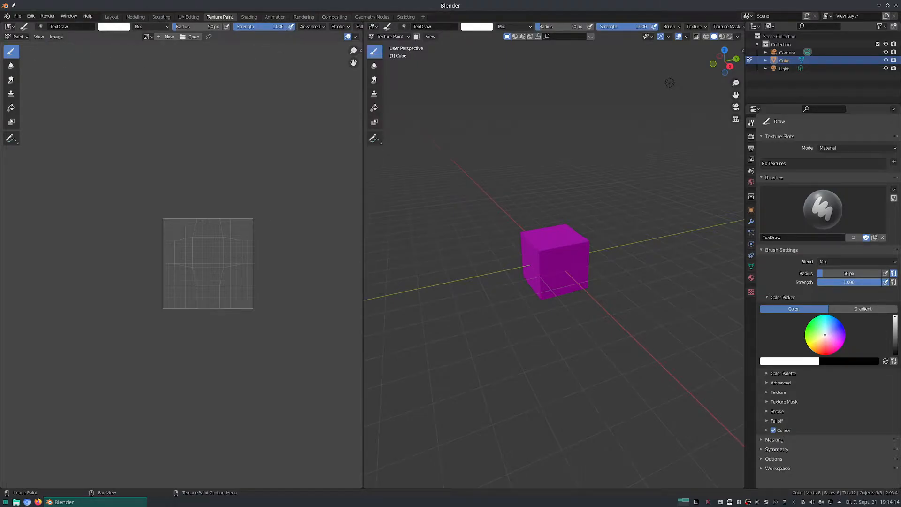
Choose Image Editor for the area with the UV layout in the Texture Paint workspace.
{"action": "left_click", "coordinate": [9, 26]}
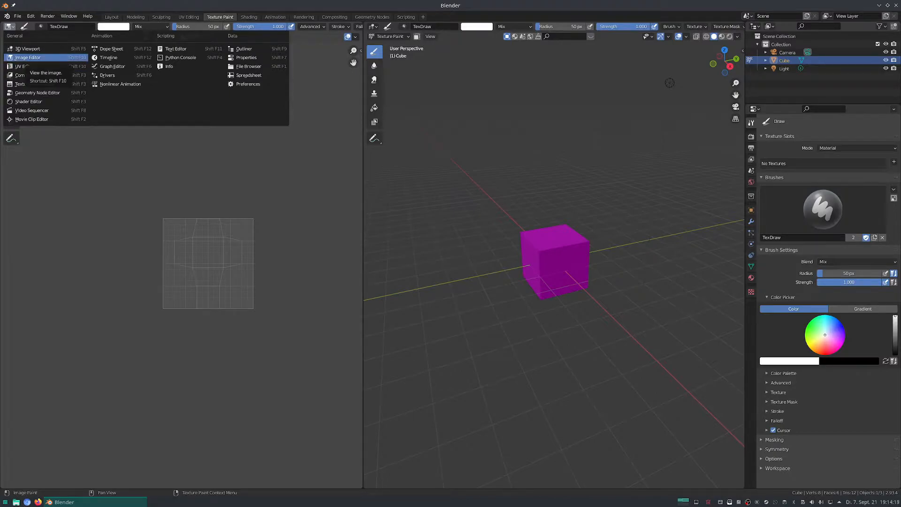
{"action": "left_click", "coordinate": [26, 57]}
{"action": "scroll", "coordinate": [211, 294], "scroll_direction": "up", "scroll_amount": 5}
{"action": "scroll", "coordinate": [174, 188], "scroll_direction": "down", "scroll_amount": 2}
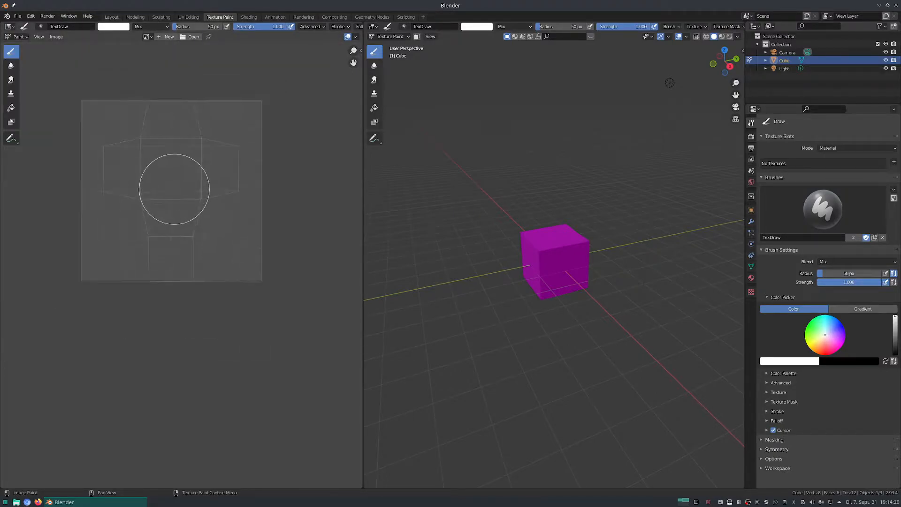
{"action": "middle_click_drag", "start_coordinate": [178, 193], "coordinate": [198, 229]}
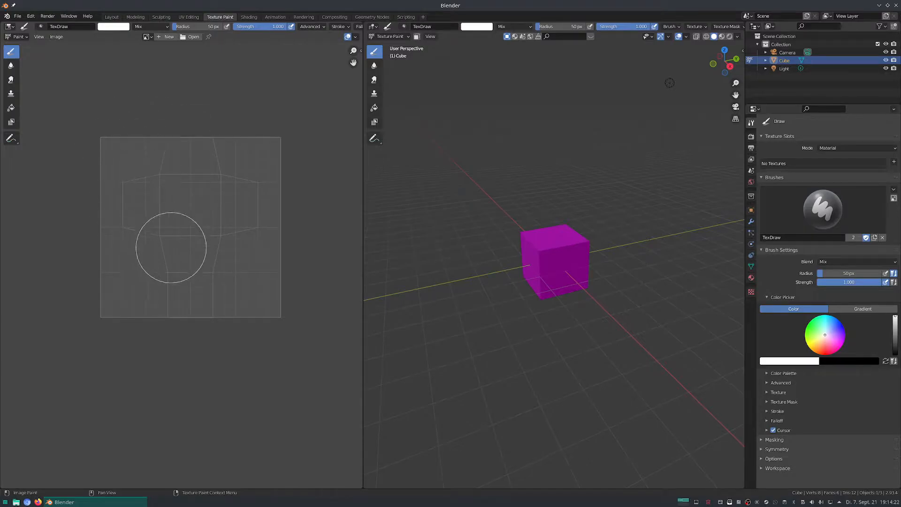
{"action": "scroll", "coordinate": [185, 269], "scroll_direction": "down", "scroll_amount": 2}
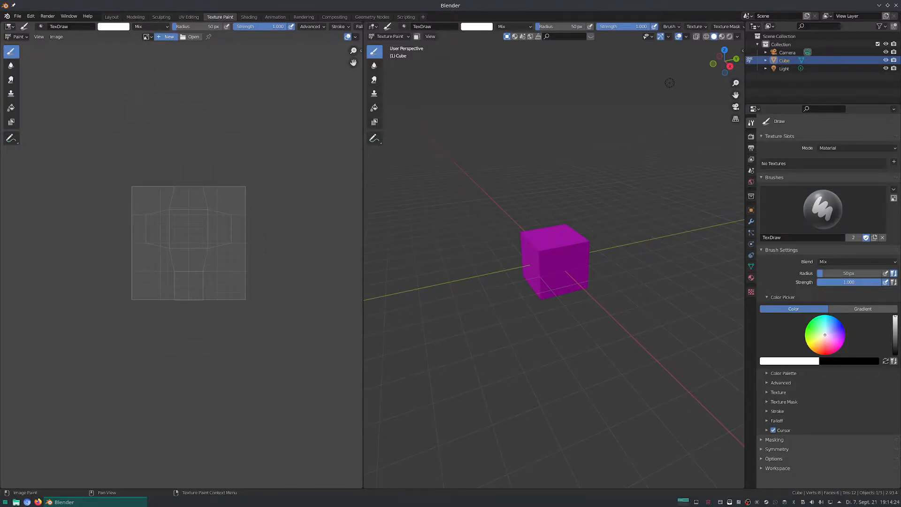
Create a new blank image with the default settings, and undo a trial brush stroke on it.
{"action": "left_click", "coordinate": [167, 37]}
{"action": "left_click", "coordinate": [165, 123]}
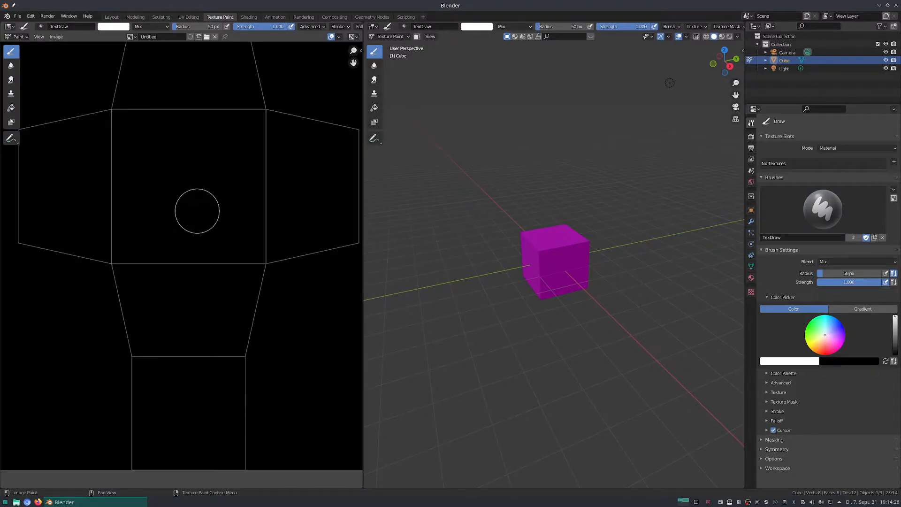
{"action": "scroll", "coordinate": [197, 211], "scroll_direction": "down", "scroll_amount": 2}
{"action": "middle_click_drag", "start_coordinate": [201, 177], "coordinate": [186, 226]}
{"action": "mouse_move", "coordinate": [141, 280]}
{"action": "left_mouse_down"}
{"action": "mouse_move", "coordinate": [218, 309]}
{"action": "mouse_move", "coordinate": [190, 361]}
{"action": "left_mouse_up"}
{"action": "key", "text": "ctrl+z"}
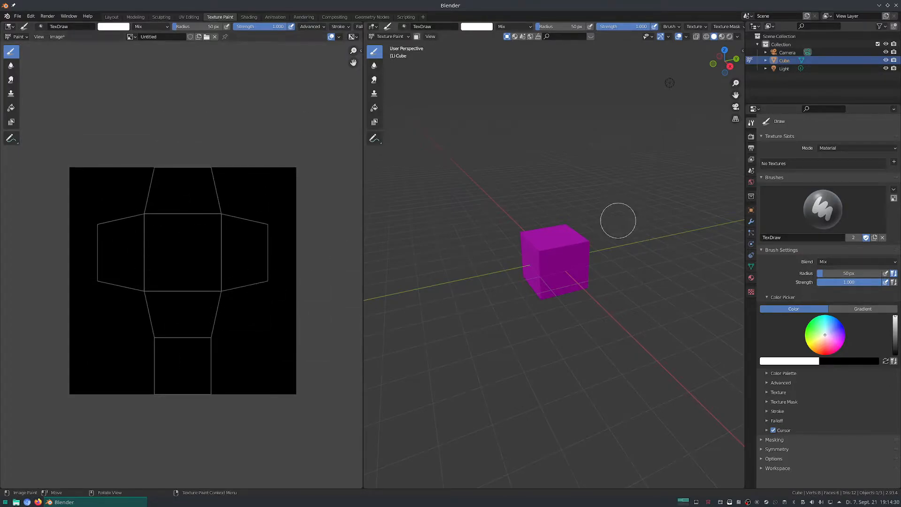
Set the cube's texture slot mode to Single Image and assign the Untitled image.
{"action": "middle_click_drag", "start_coordinate": [539, 255], "coordinate": [546, 253]}
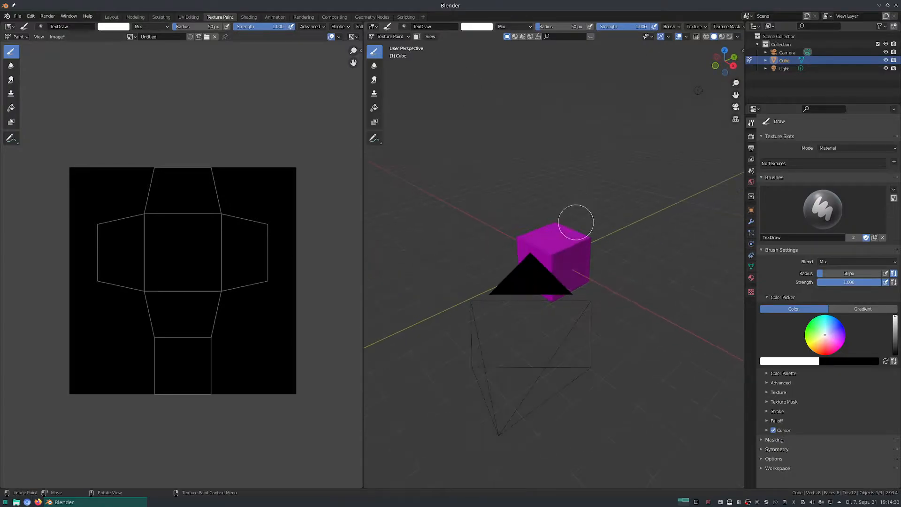
{"action": "scroll", "coordinate": [562, 251], "scroll_direction": "up", "scroll_amount": 4}
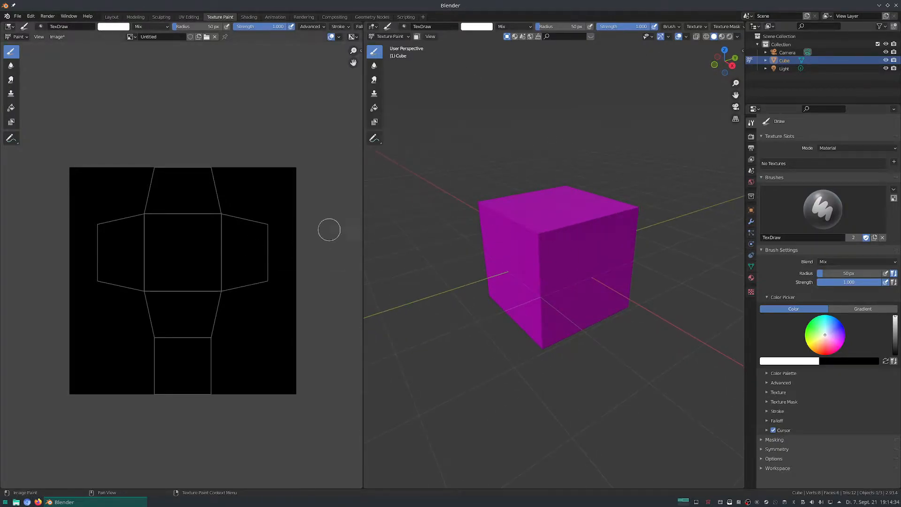
{"action": "scroll", "coordinate": [563, 26], "scroll_direction": "down", "scroll_amount": 5}
{"action": "scroll", "coordinate": [554, 26], "scroll_direction": "up", "scroll_amount": 5}
{"action": "scroll", "coordinate": [553, 27], "scroll_direction": "down", "scroll_amount": 5}
{"action": "scroll", "coordinate": [554, 27], "scroll_direction": "up", "scroll_amount": 5}
{"action": "scroll", "coordinate": [553, 27], "scroll_direction": "down", "scroll_amount": 5}
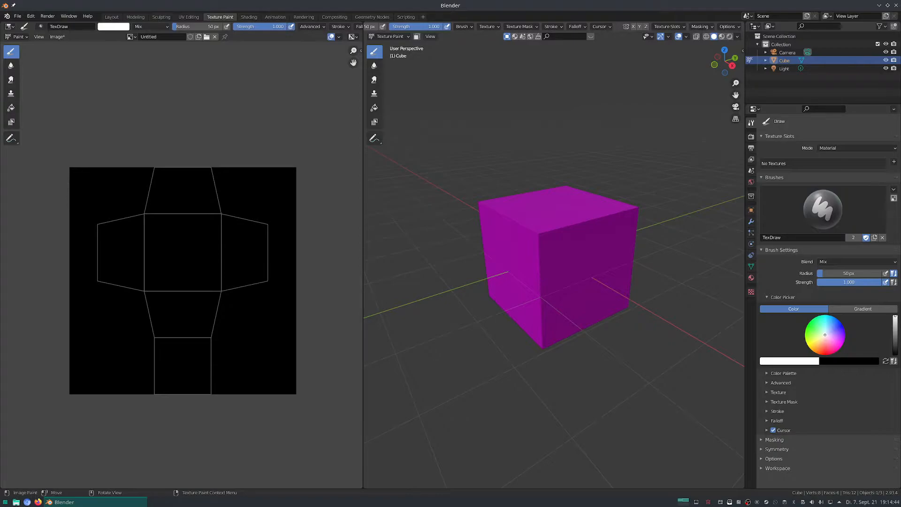
{"action": "left_click", "coordinate": [668, 27]}
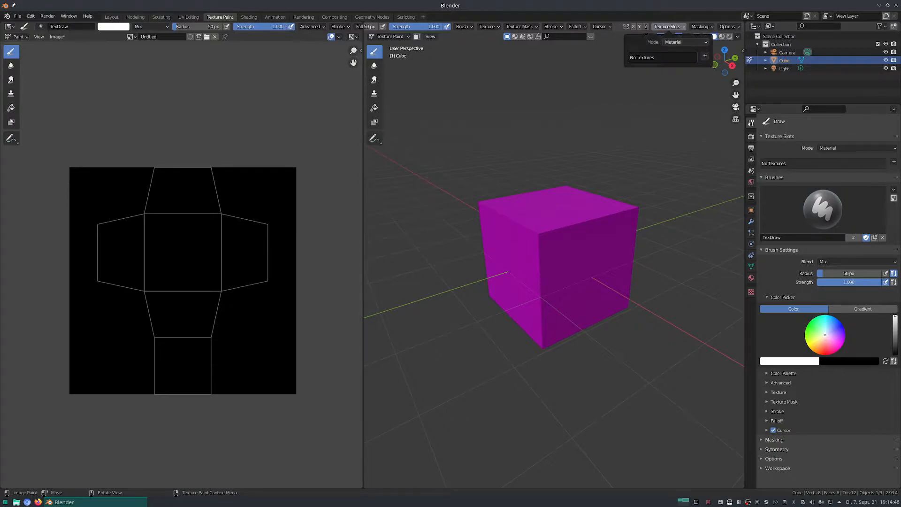
{"action": "left_click", "coordinate": [685, 42]}
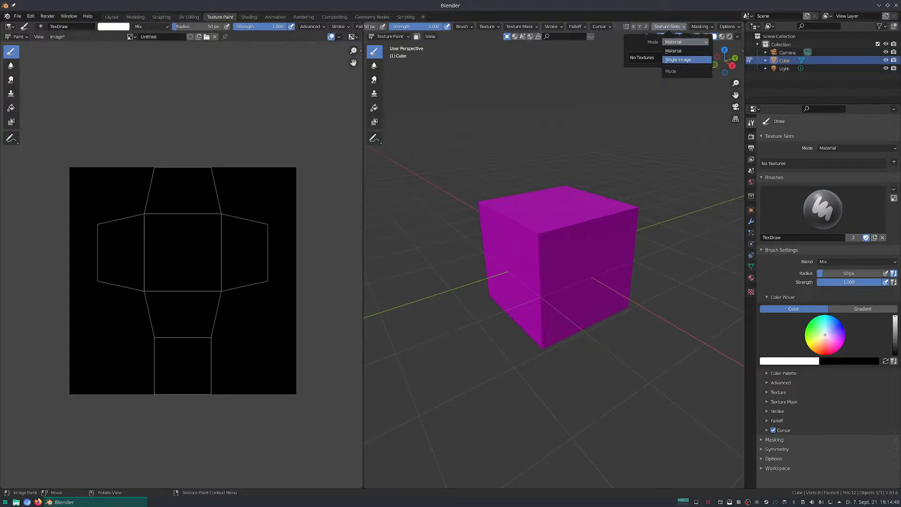
{"action": "left_click", "coordinate": [680, 60]}
{"action": "left_click", "coordinate": [632, 56]}
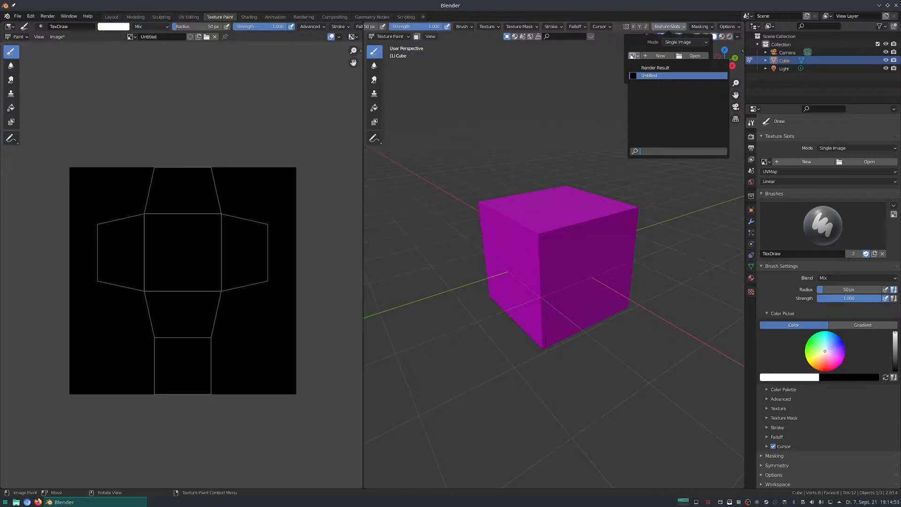
{"action": "left_click", "coordinate": [657, 76]}
Paint a white vertical stroke down the central UV face in the image and a diagonal stroke across the cube's upper face.
{"action": "mouse_move", "coordinate": [570, 215]}
{"action": "middle_mouse_down"}
{"action": "mouse_move", "coordinate": [613, 233]}
{"action": "mouse_move", "coordinate": [637, 230]}
{"action": "mouse_move", "coordinate": [653, 214]}
{"action": "mouse_move", "coordinate": [577, 226]}
{"action": "mouse_move", "coordinate": [522, 206]}
{"action": "mouse_move", "coordinate": [541, 207]}
{"action": "middle_mouse_up"}
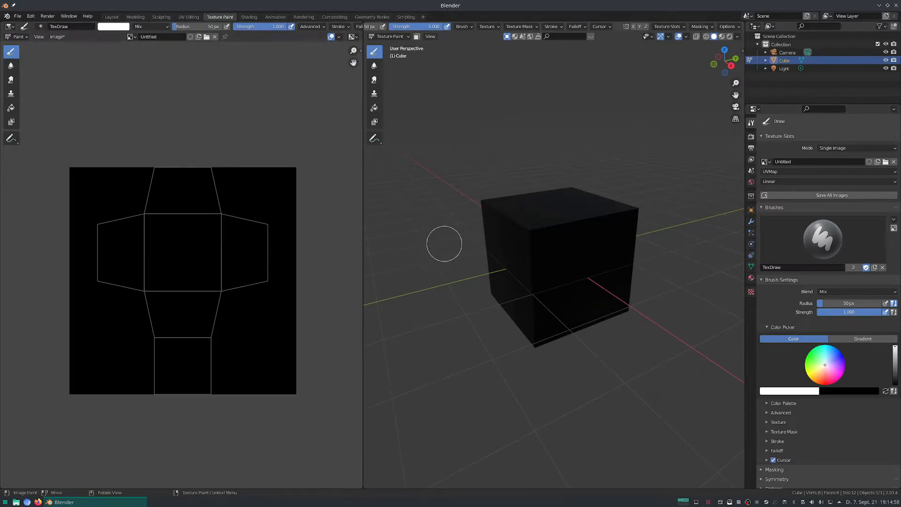
{"action": "middle_click_drag", "start_coordinate": [441, 245], "coordinate": [429, 246]}
{"action": "left_click_drag", "start_coordinate": [187, 216], "coordinate": [186, 310]}
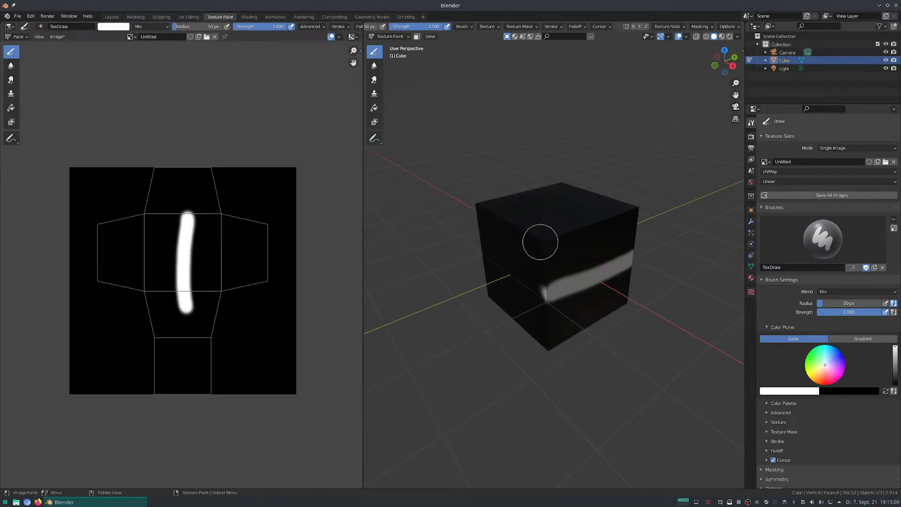
{"action": "left_click_drag", "start_coordinate": [553, 197], "coordinate": [607, 263]}
{"action": "middle_click_drag", "start_coordinate": [607, 263], "coordinate": [611, 264]}
{"action": "mouse_move", "coordinate": [573, 239]}
{"action": "middle_mouse_down"}
{"action": "mouse_move", "coordinate": [498, 212]}
{"action": "mouse_move", "coordinate": [574, 242]}
{"action": "middle_mouse_up"}
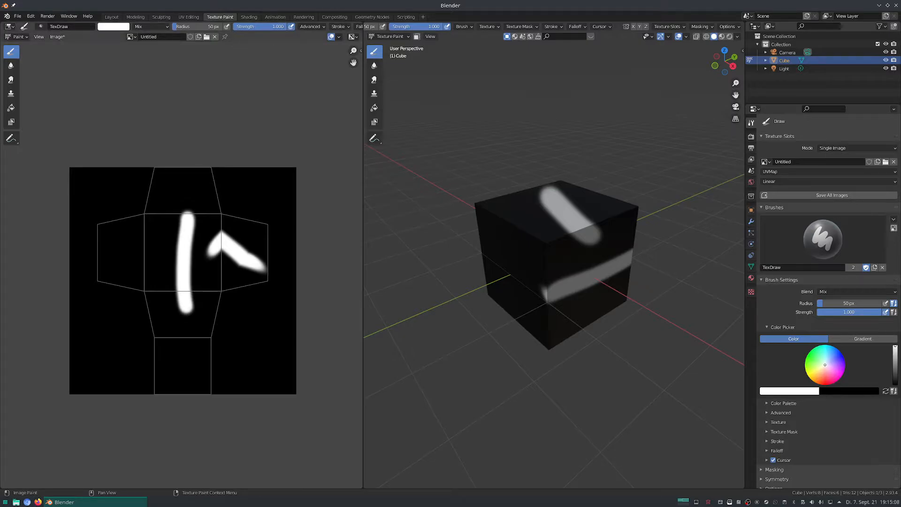
Switch to the Shading workspace and set the viewport shading to Rendered.
{"action": "left_click", "coordinate": [249, 17]}
{"action": "scroll", "coordinate": [441, 191], "scroll_direction": "up", "scroll_amount": 3}
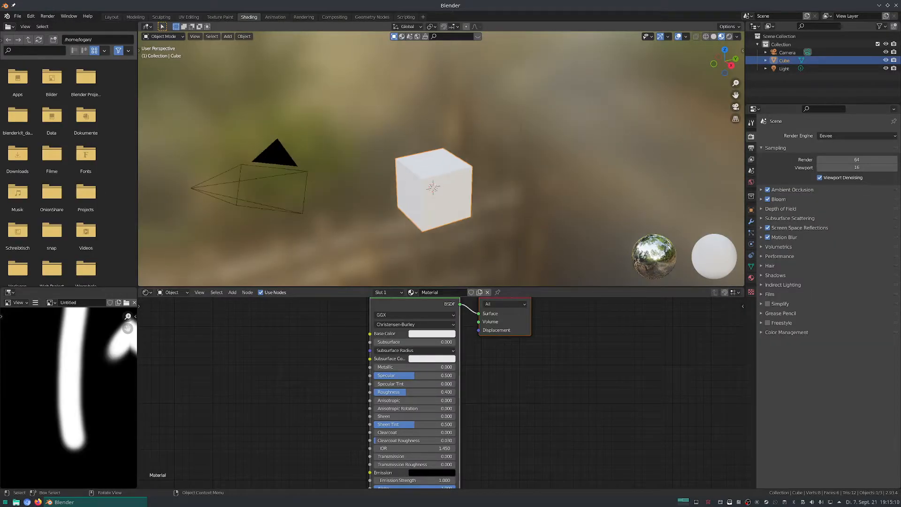
{"action": "mouse_move", "coordinate": [441, 192]}
{"action": "middle_mouse_down"}
{"action": "mouse_move", "coordinate": [461, 197]}
{"action": "mouse_move", "coordinate": [445, 192]}
{"action": "middle_mouse_up"}
{"action": "scroll", "coordinate": [344, 332], "scroll_direction": "down", "scroll_amount": 3}
{"action": "middle_click_drag", "start_coordinate": [344, 331], "coordinate": [452, 341]}
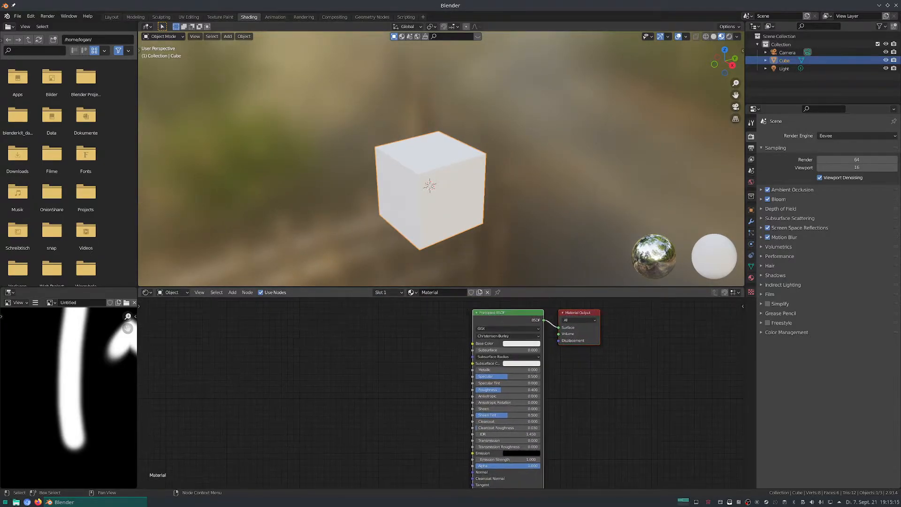
{"action": "left_click", "coordinate": [729, 36]}
{"action": "middle_click_drag", "start_coordinate": [443, 111], "coordinate": [474, 113]}
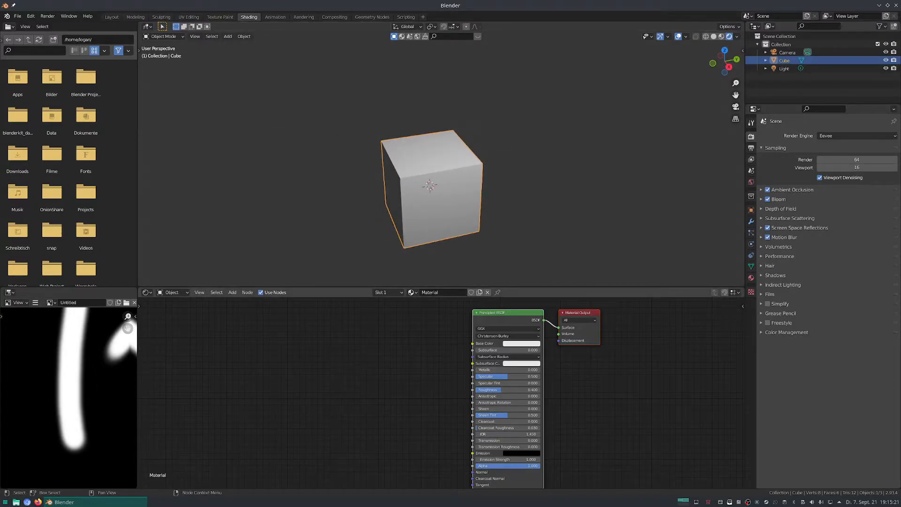
Add an Image Texture node beside the Principled BSDF in the cube's material.
{"action": "key", "text": "alt+a"}
{"action": "key", "text": "shift+a"}
{"action": "left_click", "coordinate": [336, 355]}
{"action": "type", "text": "image"}
{"action": "key", "text": "Return"}
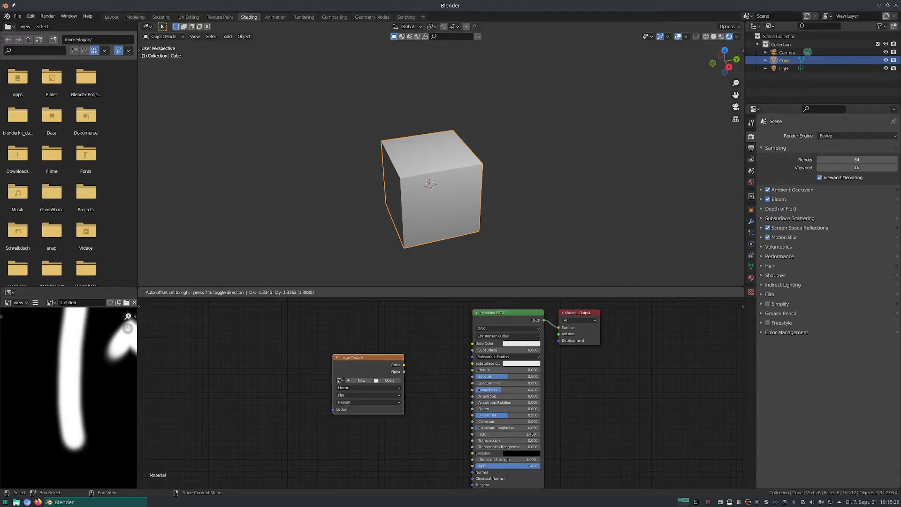
{"action": "left_click", "coordinate": [312, 343]}
View the whole painted image and delete the unconnected Image Texture node.
{"action": "scroll", "coordinate": [69, 376], "scroll_direction": "down", "scroll_amount": 3}
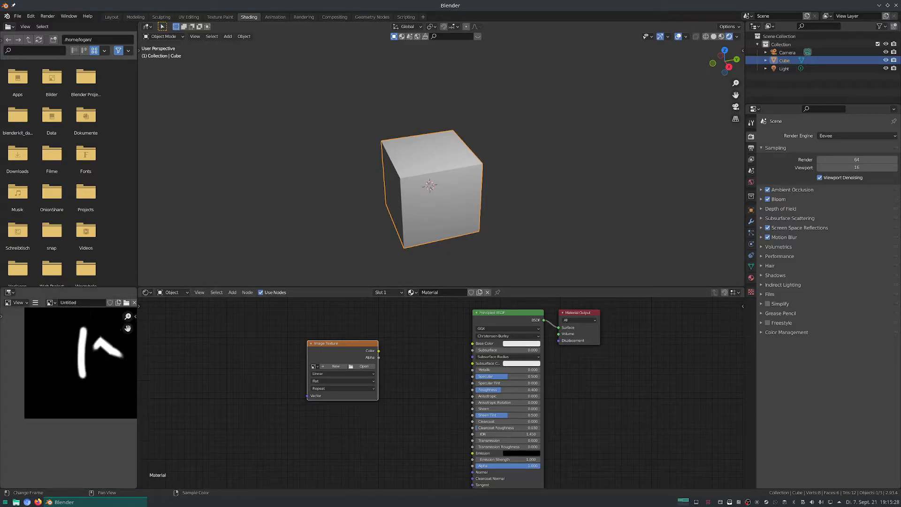
{"action": "scroll", "coordinate": [69, 376], "scroll_direction": "down", "scroll_amount": 1}
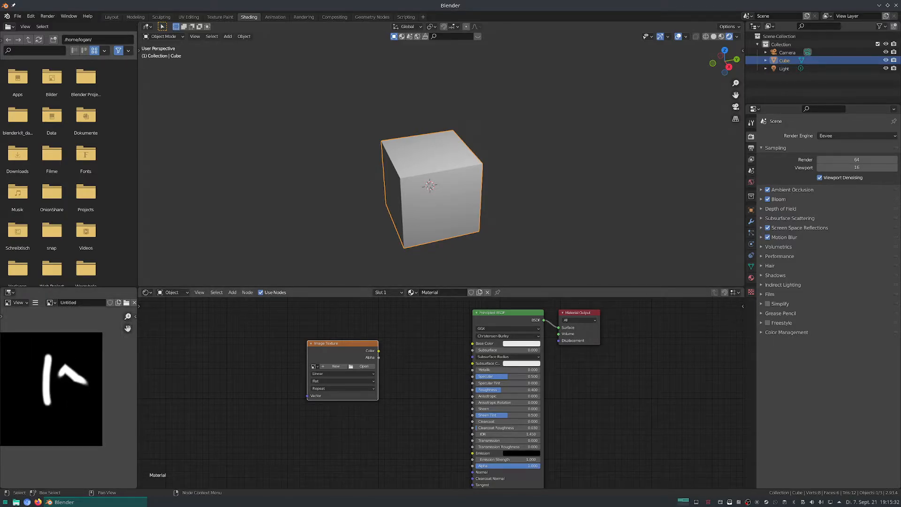
{"action": "key", "text": "Delete"}
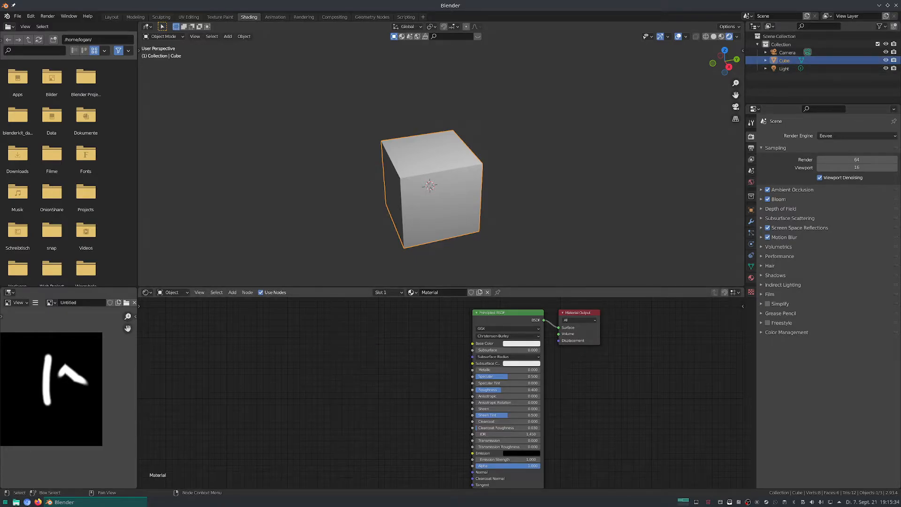
Add an Image Texture node using the Untitled image and connect its Color output to the Principled BSDF's Base Color.
{"action": "key", "text": "shift+a"}
{"action": "left_click", "coordinate": [282, 338]}
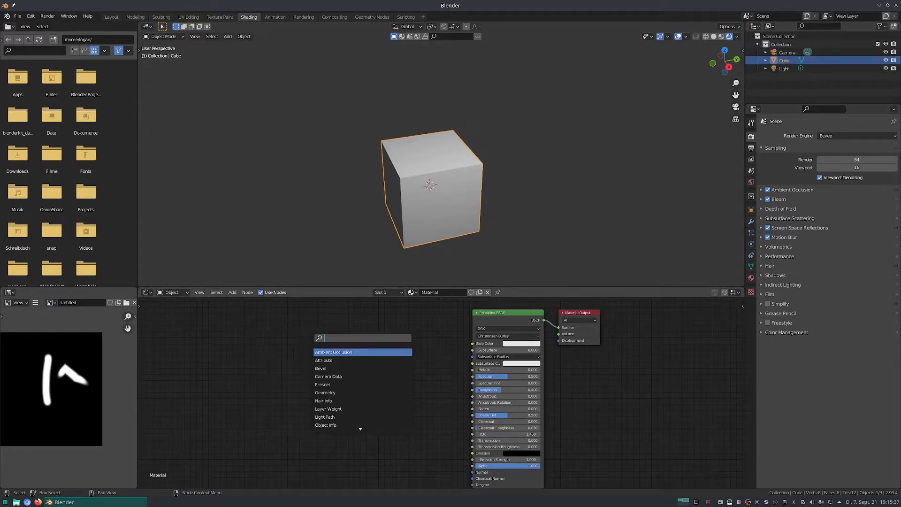
{"action": "left_click", "coordinate": [330, 409]}
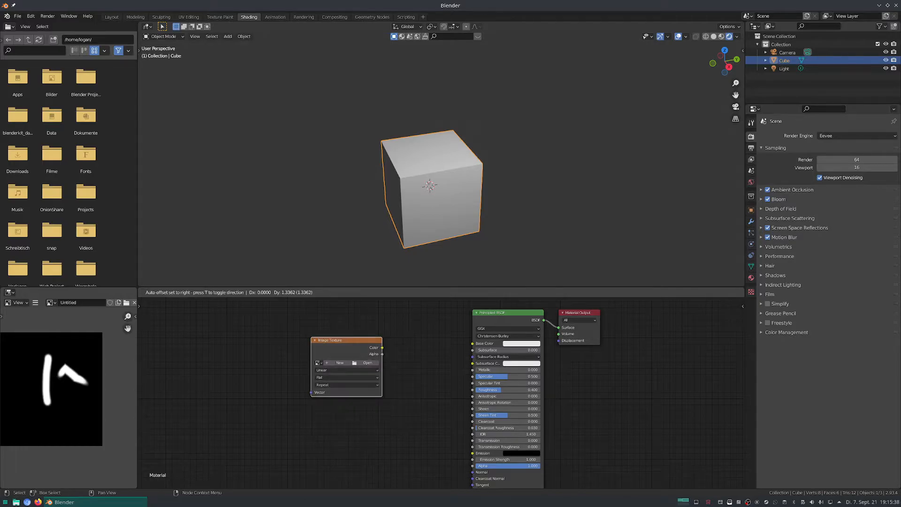
{"action": "left_click", "coordinate": [316, 353]}
{"action": "left_click", "coordinate": [315, 353]}
{"action": "left_click", "coordinate": [329, 369]}
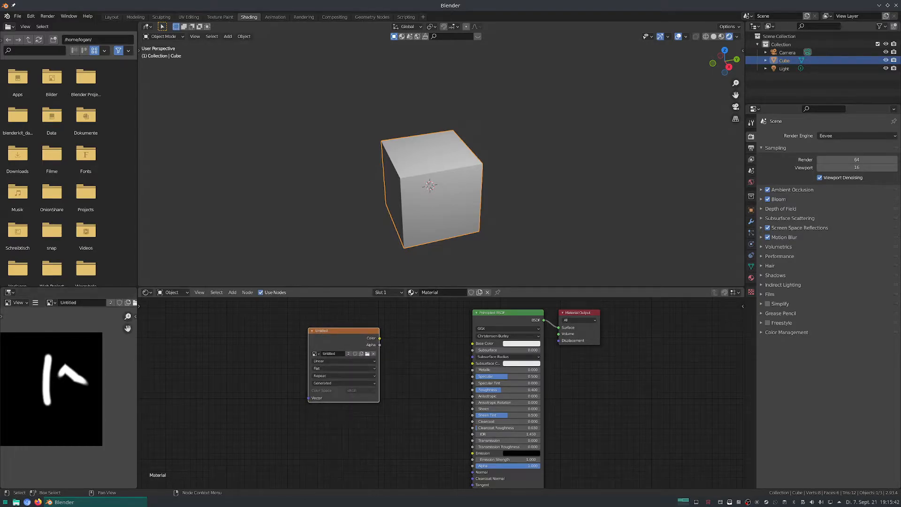
{"action": "left_click_drag", "start_coordinate": [379, 338], "coordinate": [472, 343]}
{"action": "middle_click_drag", "start_coordinate": [479, 206], "coordinate": [505, 205]}
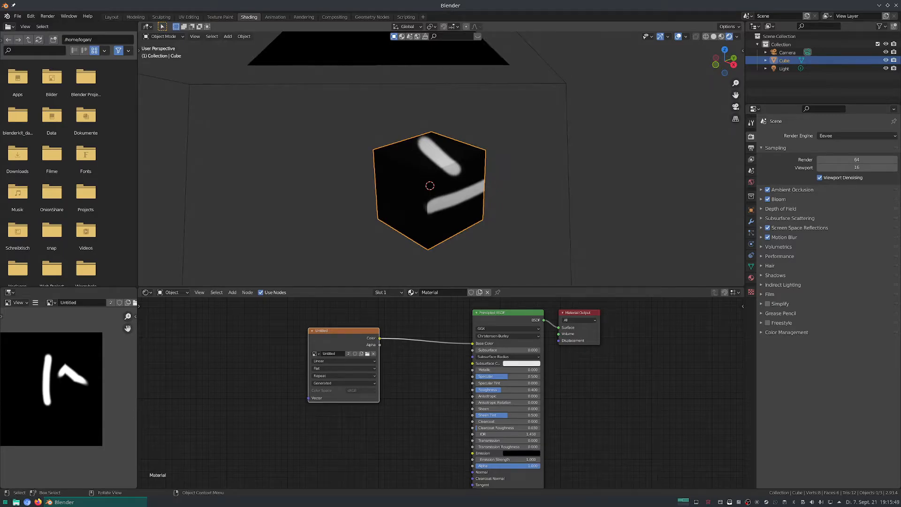
Link the image's Color output to Roughness instead of Base Color and examine the cube's reflections from several sides.
{"action": "middle_click_drag", "start_coordinate": [423, 385], "coordinate": [412, 376]}
{"action": "mouse_move", "coordinate": [369, 329]}
{"action": "left_mouse_down"}
{"action": "mouse_move", "coordinate": [443, 362]}
{"action": "mouse_move", "coordinate": [462, 381]}
{"action": "left_mouse_up"}
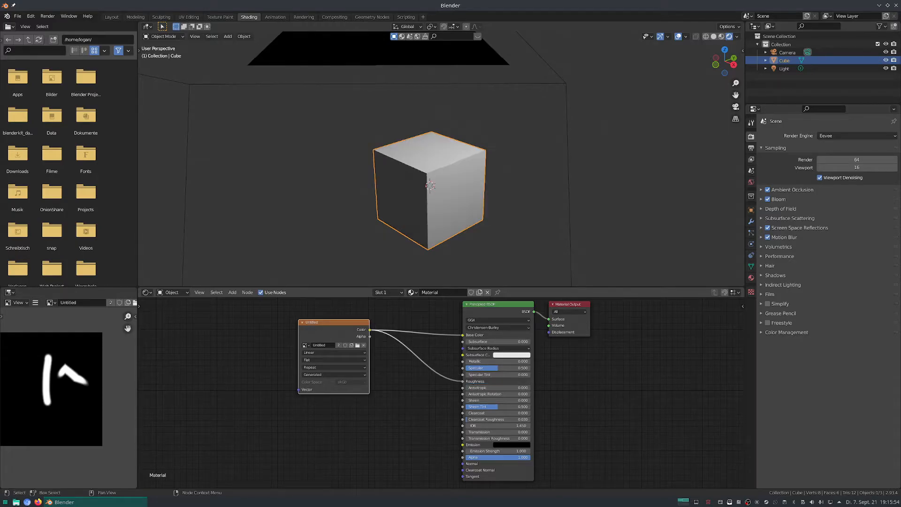
{"action": "left_click_drag", "start_coordinate": [462, 335], "coordinate": [440, 342]}
{"action": "middle_click_drag", "start_coordinate": [479, 220], "coordinate": [454, 132]}
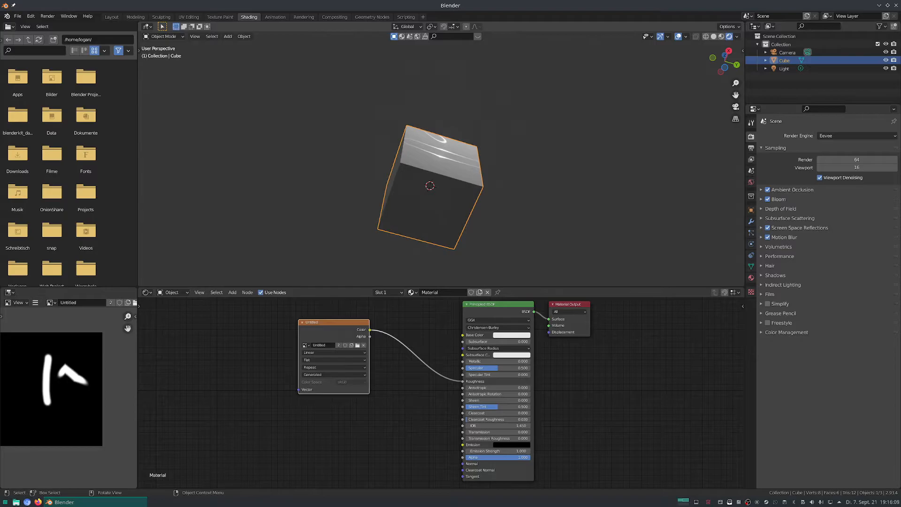
{"action": "middle_click_drag", "start_coordinate": [445, 164], "coordinate": [471, 263]}
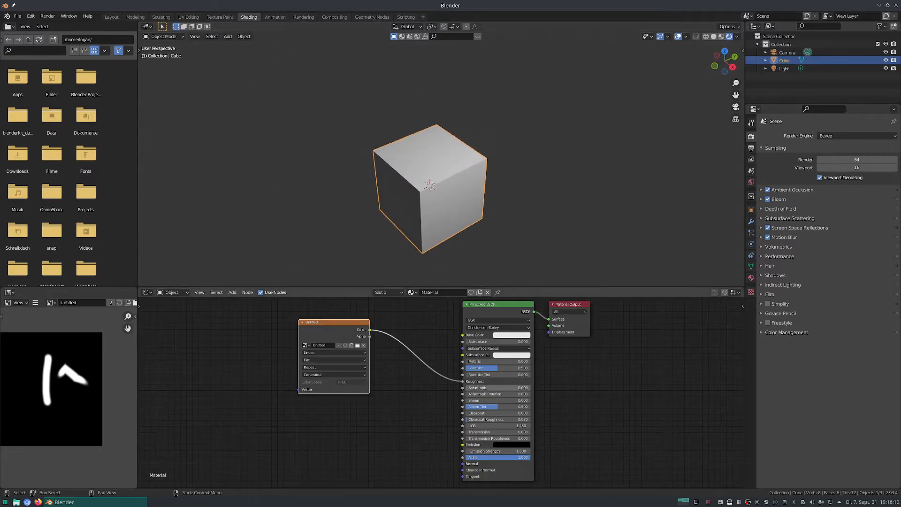
Reroute the image's Color link to Metallic to check the cube, and return the link to Base Color.
{"action": "left_click_drag", "start_coordinate": [462, 381], "coordinate": [462, 362]}
{"action": "mouse_move", "coordinate": [463, 211]}
{"action": "middle_mouse_down"}
{"action": "mouse_move", "coordinate": [420, 175]}
{"action": "mouse_move", "coordinate": [433, 120]}
{"action": "mouse_move", "coordinate": [441, 118]}
{"action": "mouse_move", "coordinate": [481, 198]}
{"action": "mouse_move", "coordinate": [462, 199]}
{"action": "middle_mouse_up"}
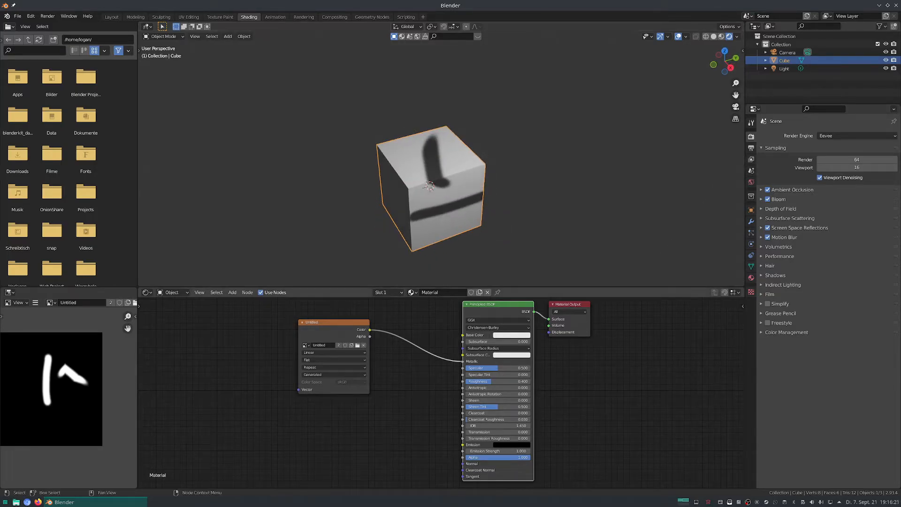
{"action": "left_click_drag", "start_coordinate": [463, 362], "coordinate": [462, 335]}
{"action": "middle_click_drag", "start_coordinate": [462, 211], "coordinate": [479, 209]}
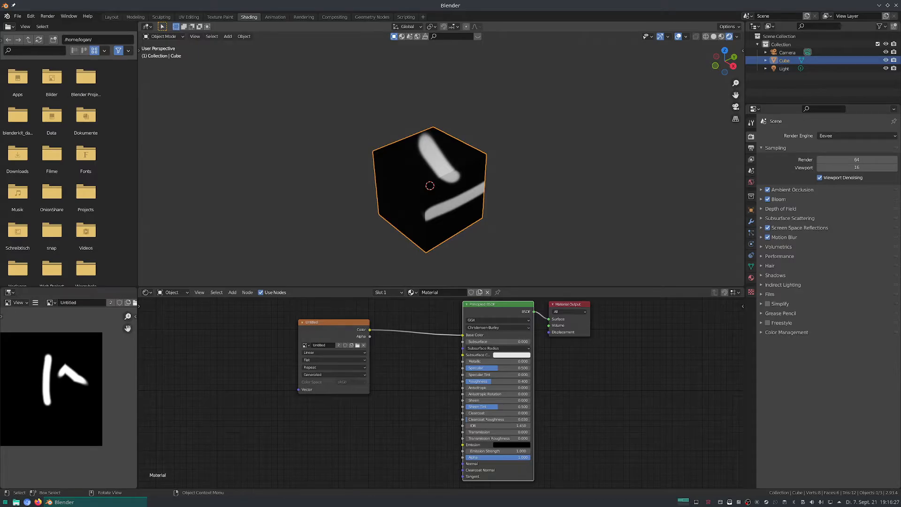
{"action": "left_click", "coordinate": [358, 338]}
{"action": "middle_click_drag", "start_coordinate": [357, 345], "coordinate": [438, 358]}
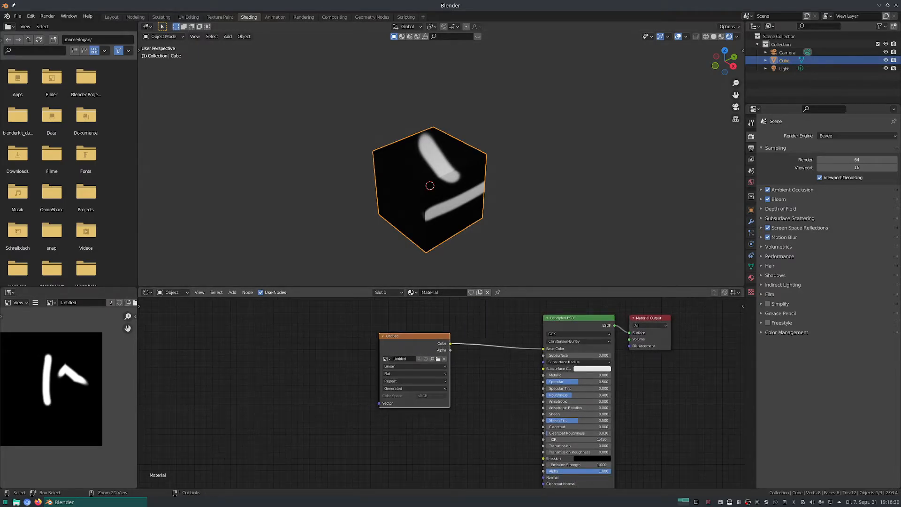
{"action": "key", "text": "ctrl+t"}
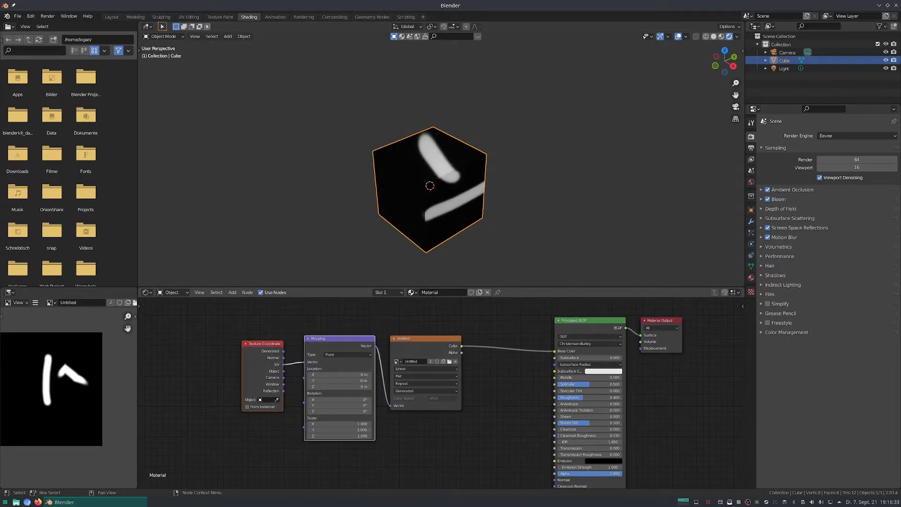
{"action": "left_click", "coordinate": [264, 344]}
{"action": "key", "text": "x"}
{"action": "left_click", "coordinate": [339, 339]}
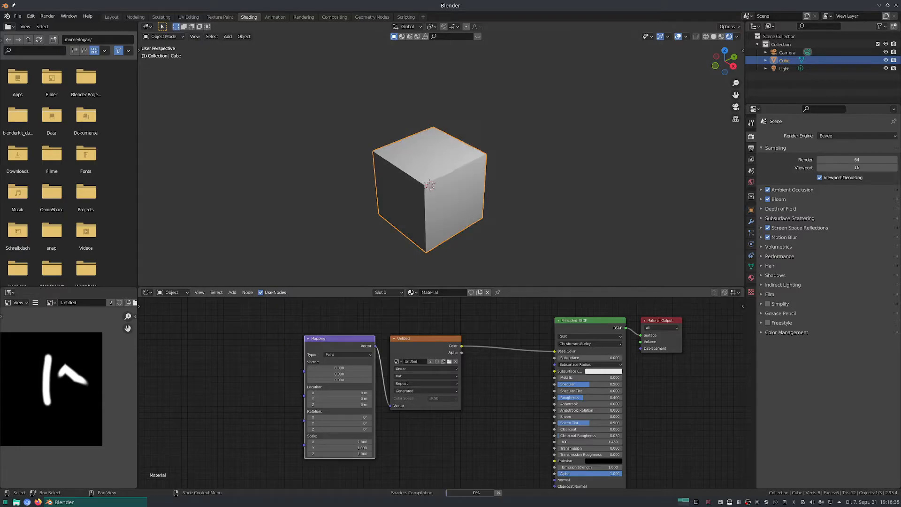
{"action": "key", "text": "x"}
Add a UV Map node set to UVMap, connect it to the image texture's Vector input and place it close to that node.
{"action": "key", "text": "shift+a"}
{"action": "type", "text": "u"}
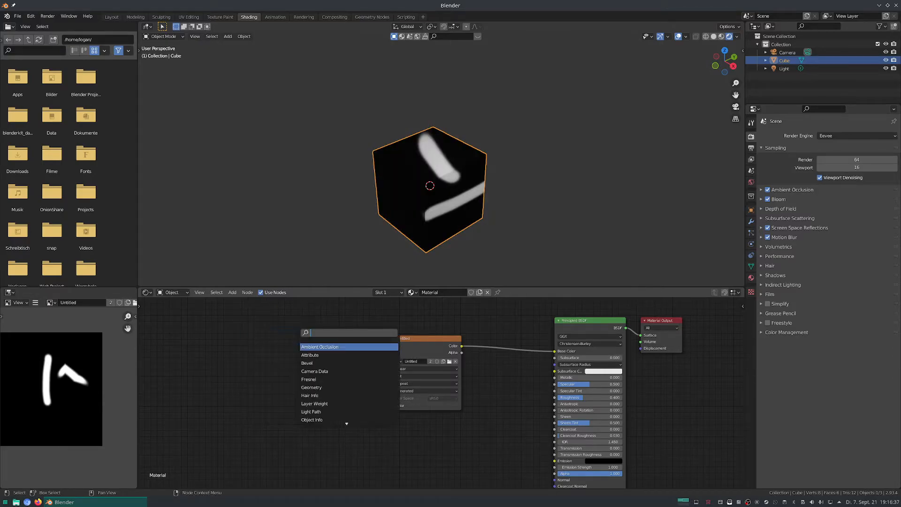
{"action": "type", "text": "v"}
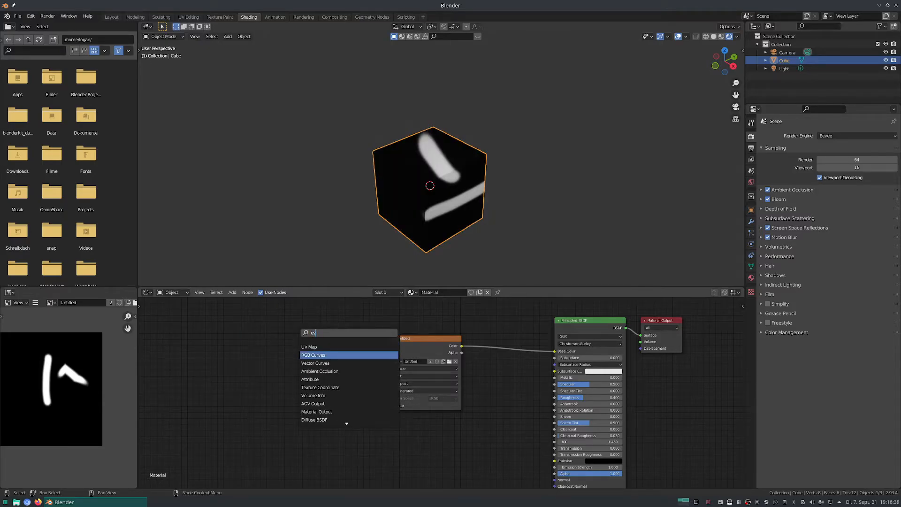
{"action": "left_click", "coordinate": [309, 347]}
{"action": "left_click", "coordinate": [269, 353]}
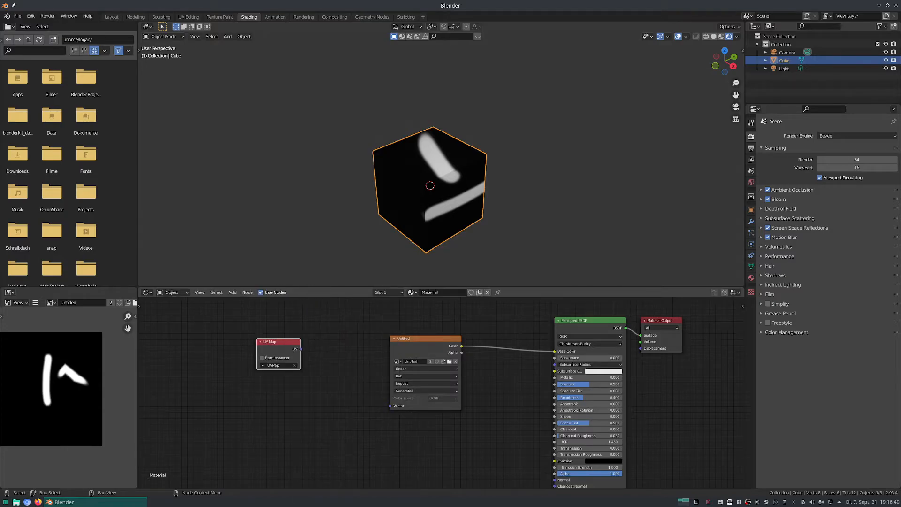
{"action": "left_click_drag", "start_coordinate": [301, 349], "coordinate": [389, 405]}
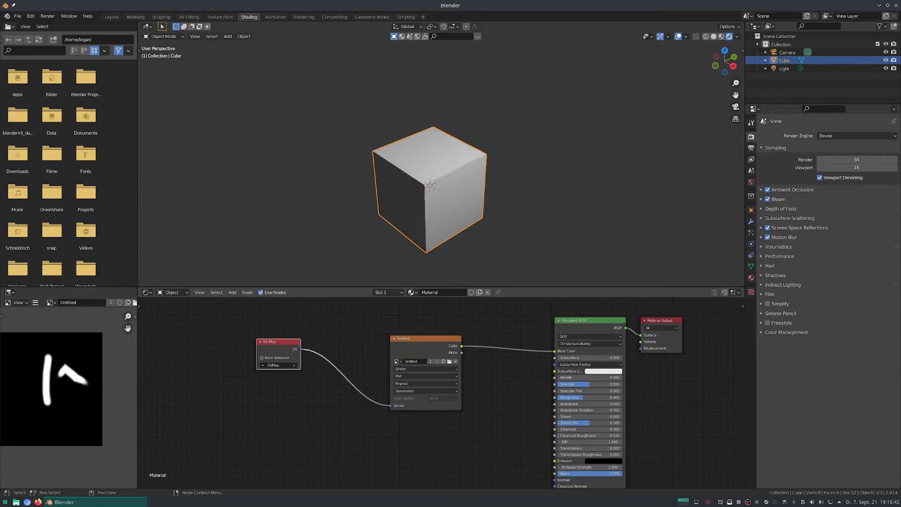
{"action": "key", "text": "g"}
{"action": "left_click", "coordinate": [451, 417]}
{"action": "key", "text": "g"}
{"action": "left_click", "coordinate": [440, 416]}
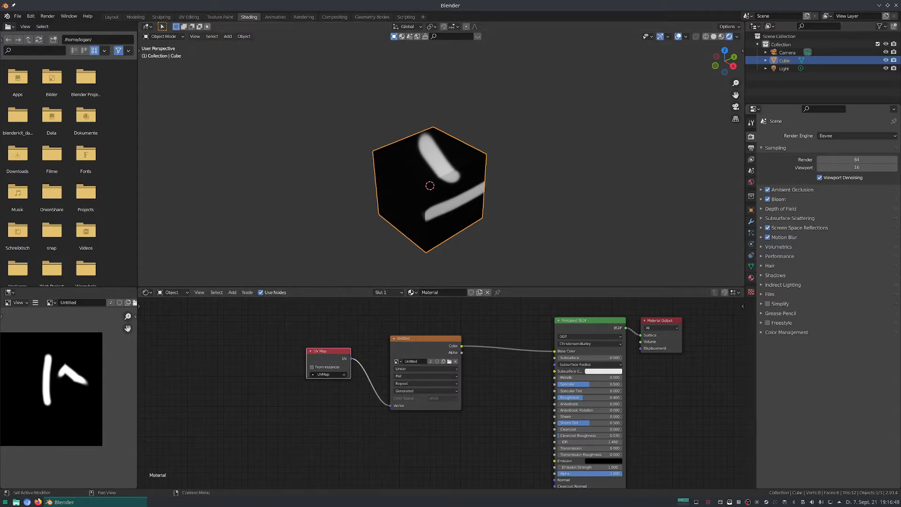
In the UV Editing workspace, add a second UV map to the cube and make it the active map for rendering.
{"action": "left_click", "coordinate": [751, 266]}
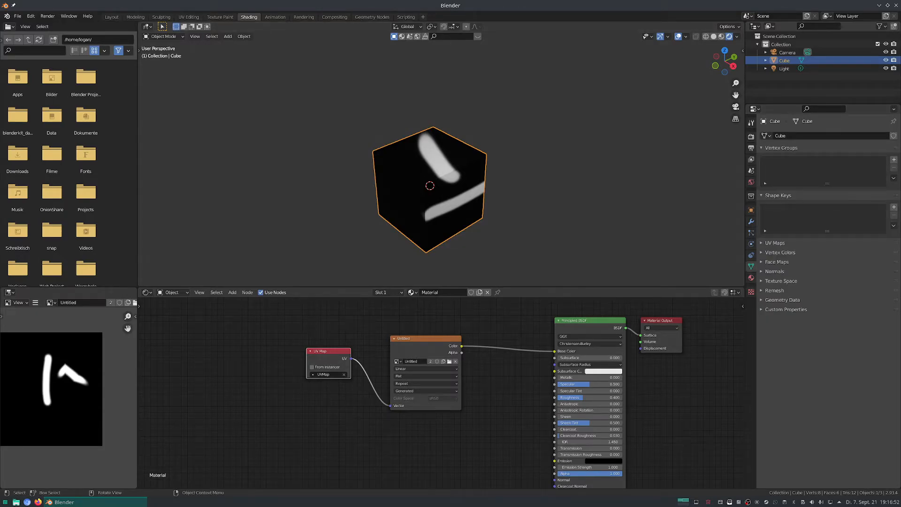
{"action": "left_click", "coordinate": [188, 16]}
{"action": "scroll", "coordinate": [282, 189], "scroll_direction": "down", "scroll_amount": 6}
{"action": "middle_click_drag", "start_coordinate": [282, 189], "coordinate": [238, 213]}
{"action": "middle_click_drag", "start_coordinate": [554, 263], "coordinate": [573, 268]}
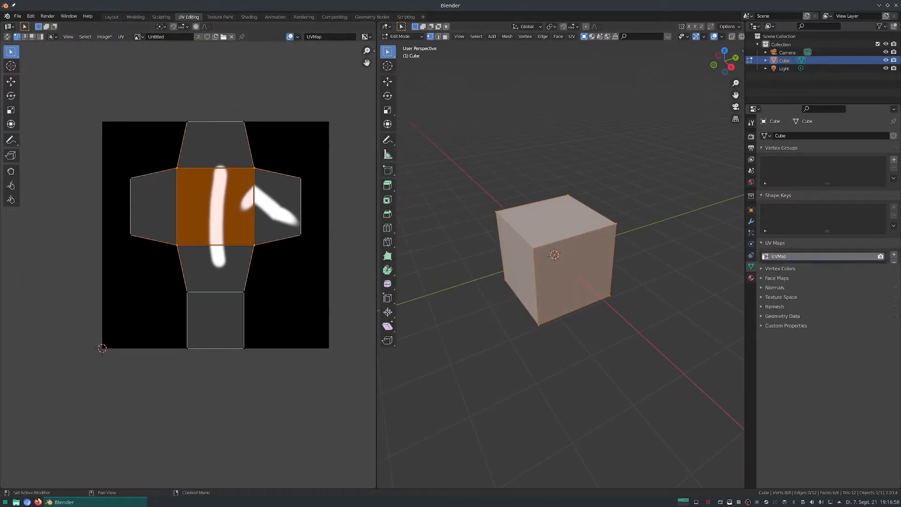
{"action": "left_click", "coordinate": [775, 243]}
{"action": "left_click", "coordinate": [894, 254]}
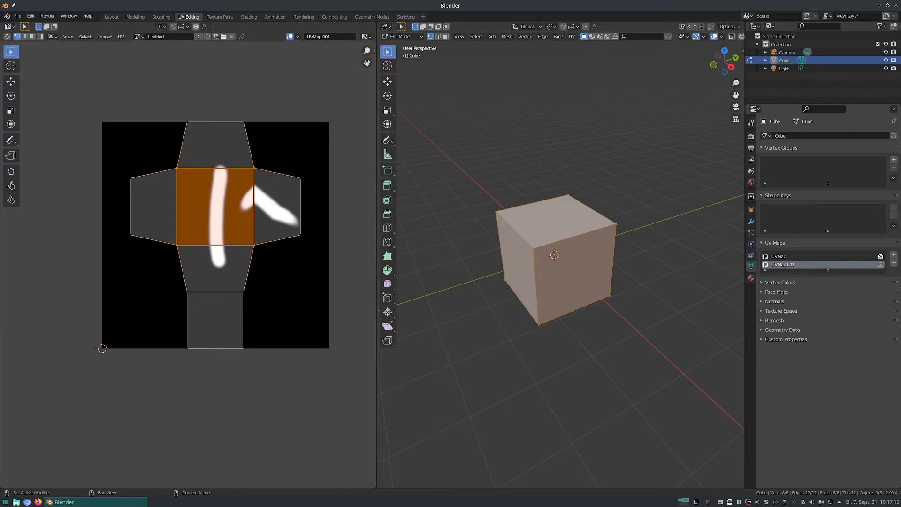
Scale down the central face in the new map's UV layout and clear the selection.
{"action": "key", "text": "s"}
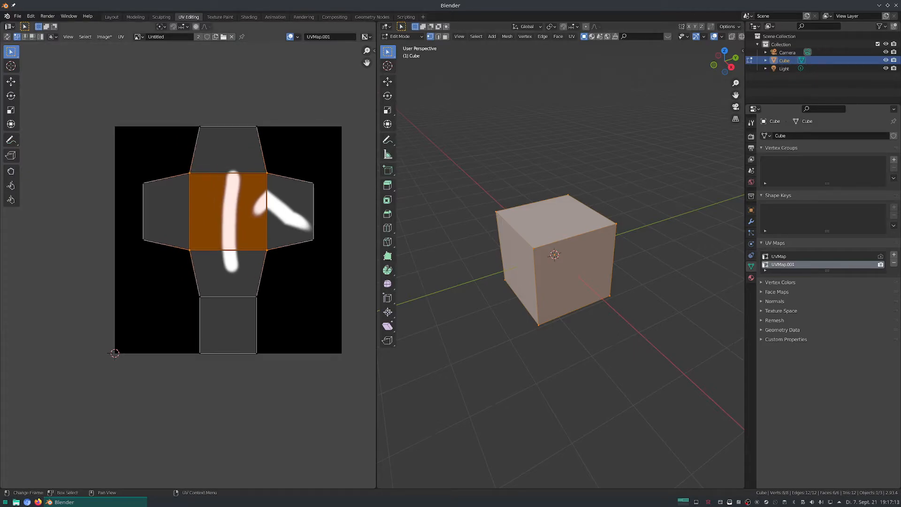
{"action": "left_click", "coordinate": [252, 237]}
{"action": "left_click_drag", "start_coordinate": [296, 164], "coordinate": [318, 245]}
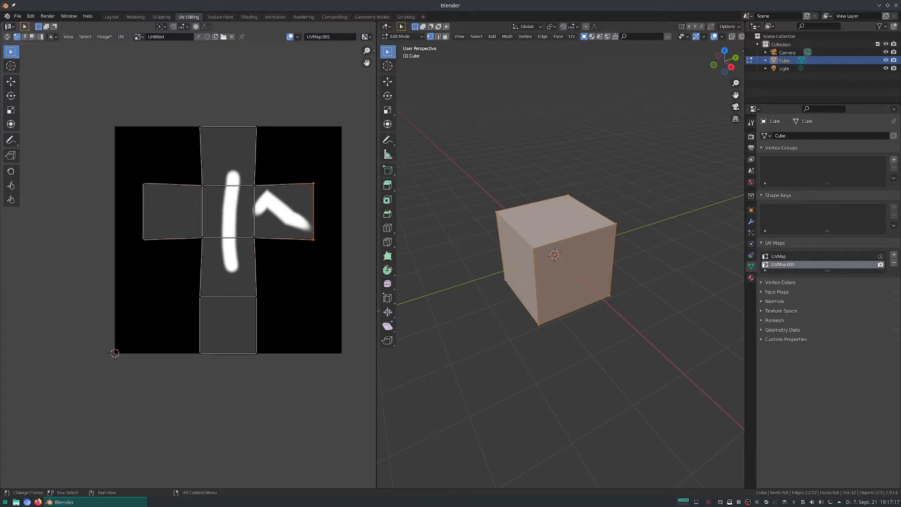
{"action": "key", "text": "alt+a"}
Rip the upper inner corner of the UV face carrying the diagonal stroke away from the central face.
{"action": "left_click", "coordinate": [11, 156]}
{"action": "left_click_drag", "start_coordinate": [328, 166], "coordinate": [331, 169]}
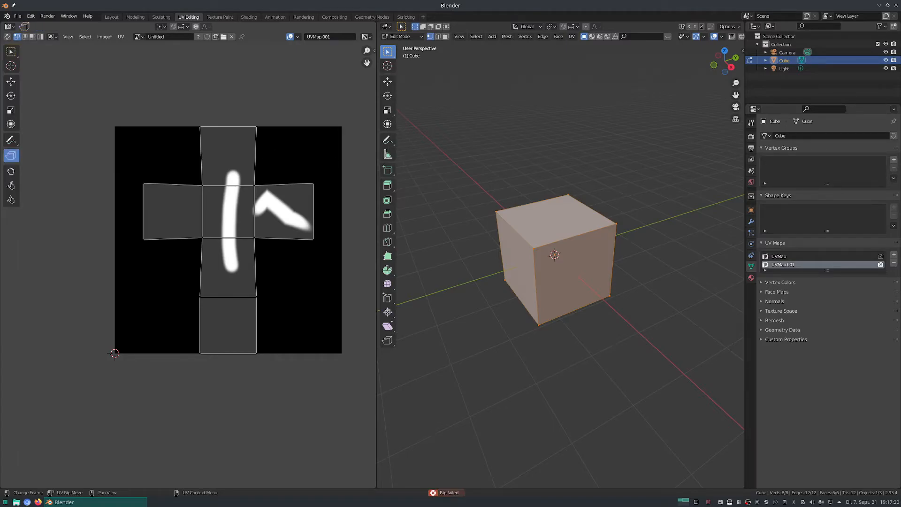
{"action": "left_click_drag", "start_coordinate": [254, 184], "coordinate": [254, 187]}
{"action": "mouse_move", "coordinate": [255, 188]}
{"action": "left_mouse_down"}
{"action": "mouse_move", "coordinate": [261, 203]}
{"action": "mouse_move", "coordinate": [261, 190]}
{"action": "left_mouse_up"}
Rip the lower inner corner of the diagonal-stroke face so the face is fully detached from the central face.
{"action": "left_click_drag", "start_coordinate": [255, 236], "coordinate": [257, 237]}
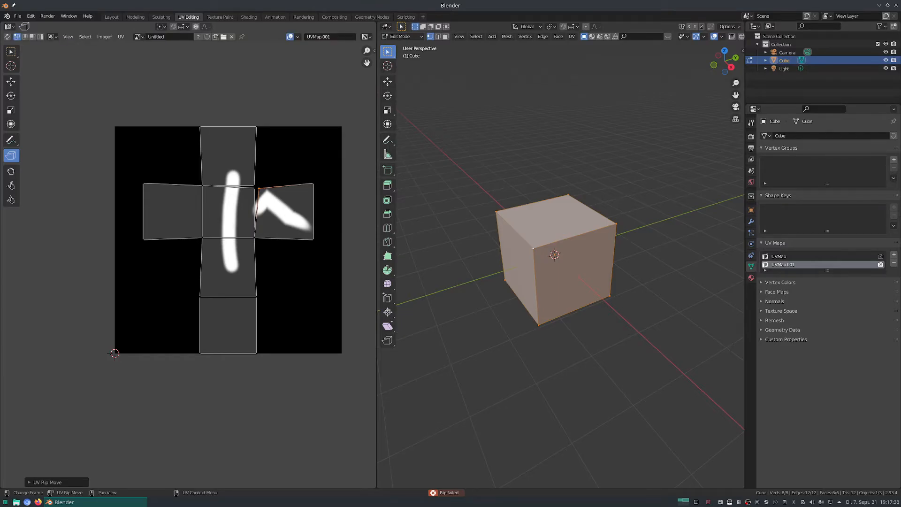
{"action": "left_click_drag", "start_coordinate": [255, 237], "coordinate": [269, 232]}
{"action": "scroll", "coordinate": [249, 240], "scroll_direction": "up", "scroll_amount": 5}
{"action": "scroll", "coordinate": [259, 238], "scroll_direction": "up", "scroll_amount": 2}
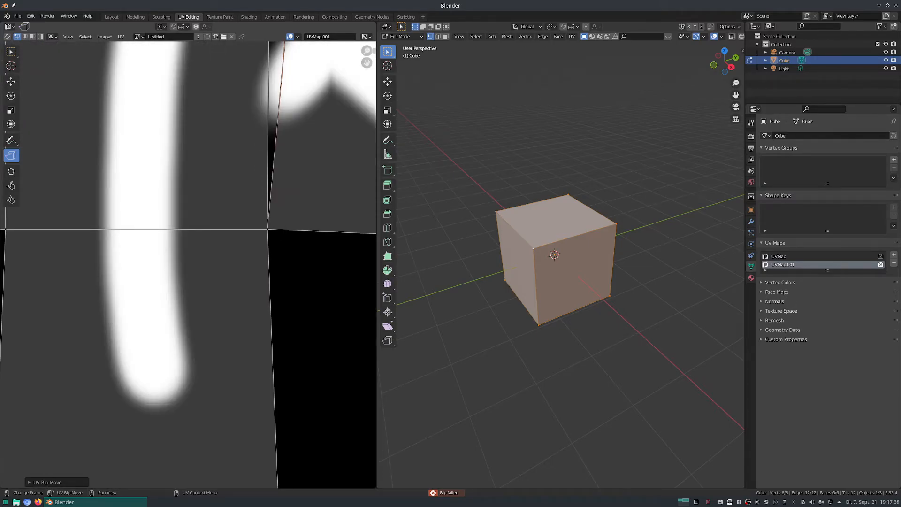
{"action": "scroll", "coordinate": [153, 137], "scroll_direction": "down", "scroll_amount": 4}
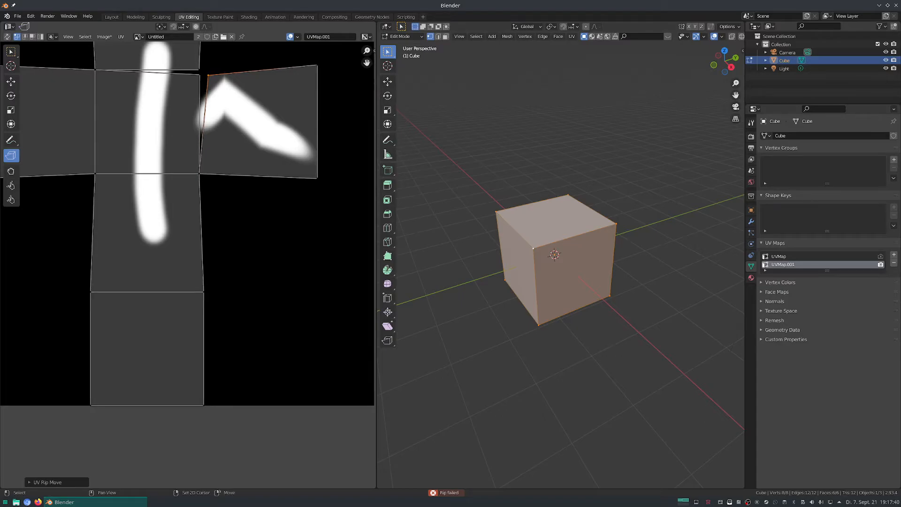
{"action": "middle_click_drag", "start_coordinate": [188, 188], "coordinate": [249, 256]}
{"action": "key", "text": "w"}
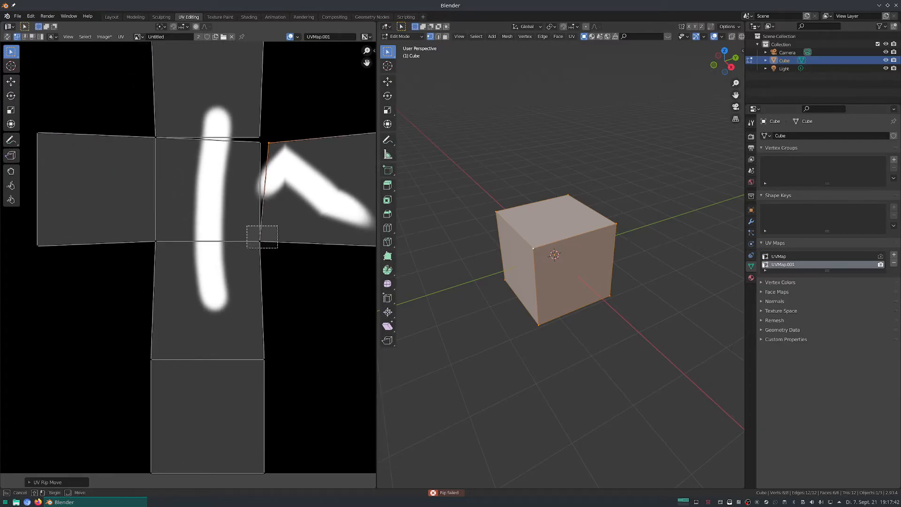
{"action": "left_click", "coordinate": [259, 241]}
{"action": "left_click", "coordinate": [11, 155]}
{"action": "left_click_drag", "start_coordinate": [274, 225], "coordinate": [283, 226]}
{"action": "scroll", "coordinate": [283, 226], "scroll_direction": "down", "scroll_amount": 2}
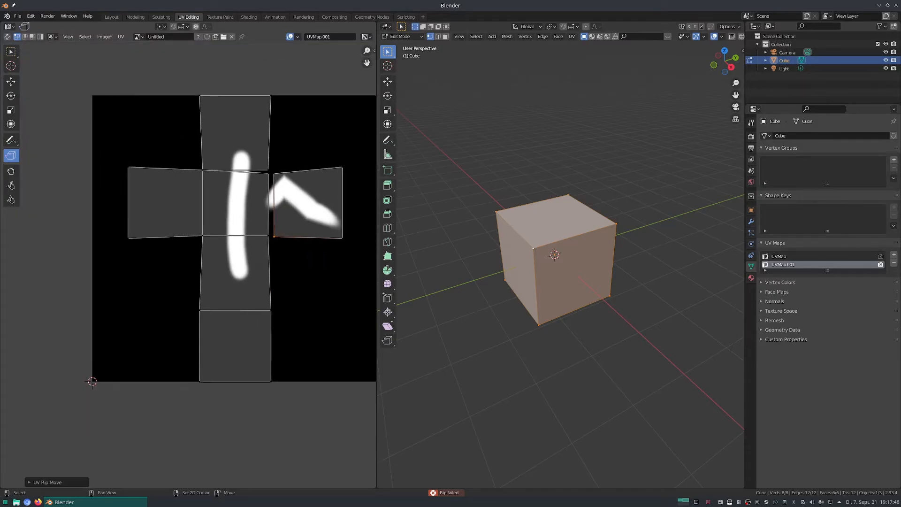
Box-select the UV vertices of the remaining cross-shaped layout, without the detached face, and scale them down.
{"action": "middle_click_drag", "start_coordinate": [310, 256], "coordinate": [264, 259]}
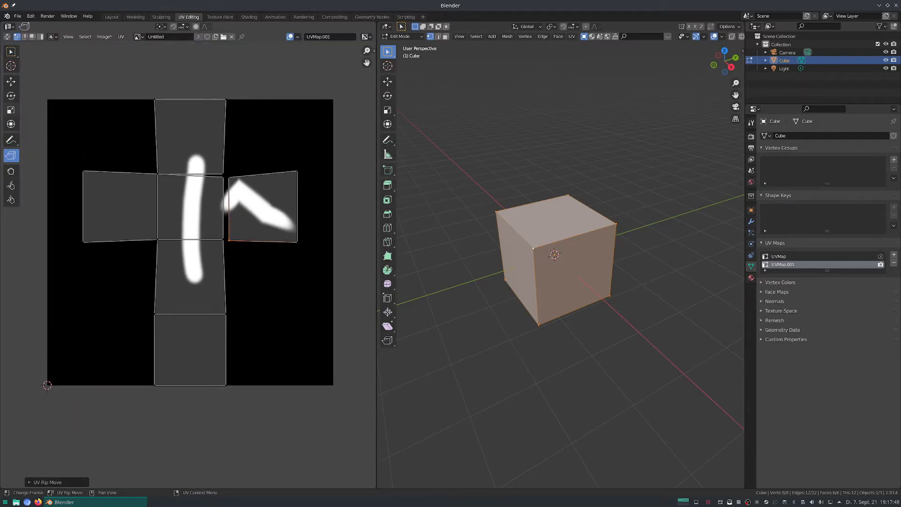
{"action": "left_click", "coordinate": [11, 52]}
{"action": "left_click_drag", "start_coordinate": [52, 69], "coordinate": [223, 419]}
{"action": "key", "text": "s"}
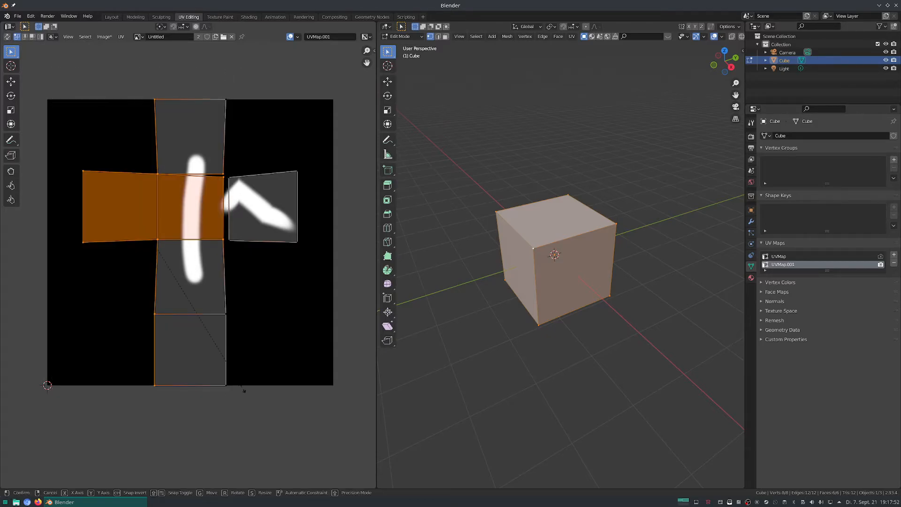
{"action": "left_click", "coordinate": [240, 101]}
Add the cross layout's missed vertices to the selection, scale everything to 0 and move the collapsed UVs to the image's lower-left corner.
{"action": "key", "text": "c"}
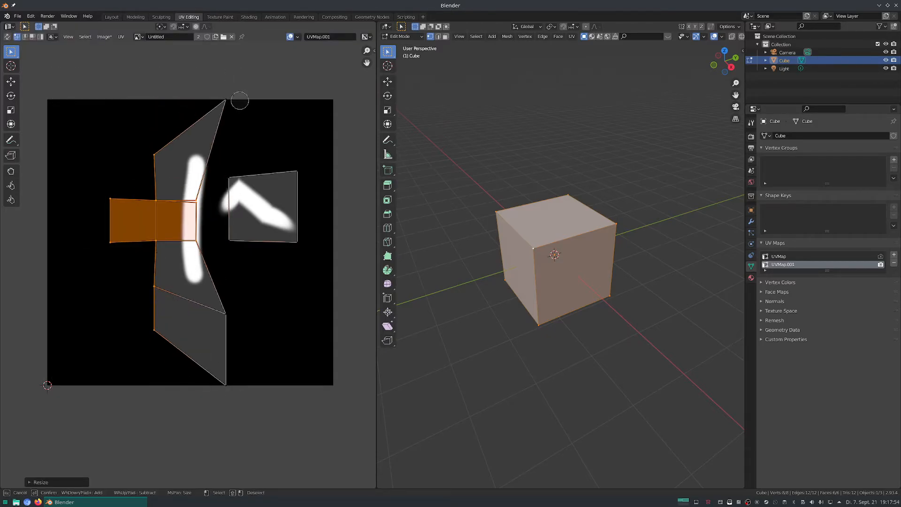
{"action": "left_click_drag", "start_coordinate": [235, 94], "coordinate": [227, 412]}
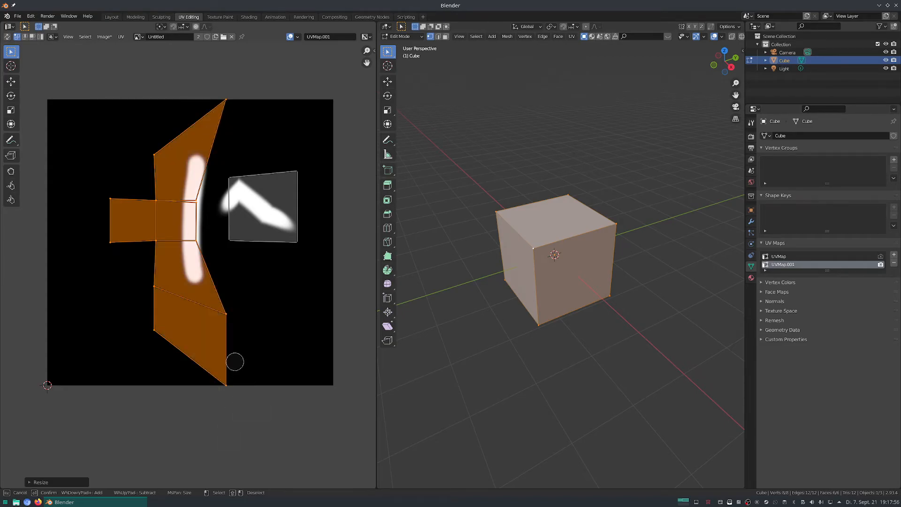
{"action": "key", "text": "Escape"}
{"action": "key", "text": "s"}
{"action": "left_click", "coordinate": [201, 281]}
{"action": "key", "text": "s"}
{"action": "key", "text": "0"}
{"action": "key", "text": "Return"}
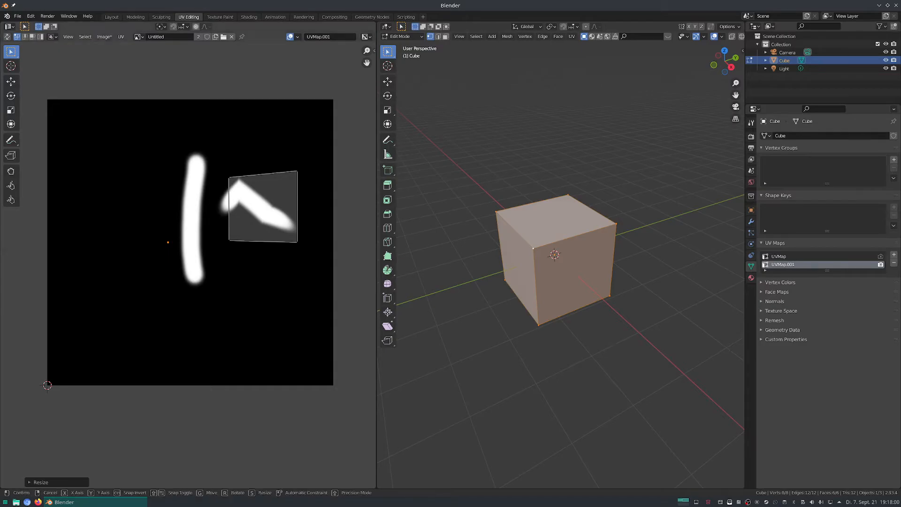
{"action": "key", "text": "g"}
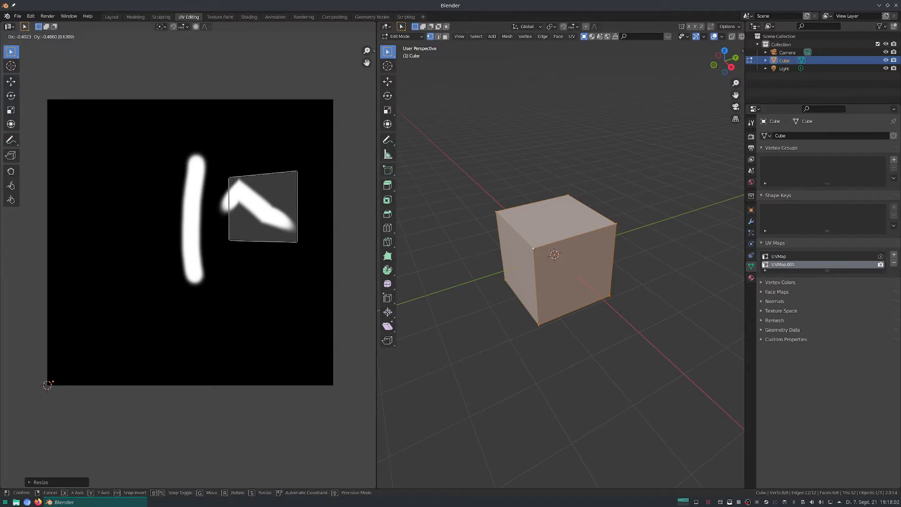
{"action": "left_click", "coordinate": [83, 422]}
Box-select the detached UV face and move it off the diagonal stroke onto the vertical stroke.
{"action": "left_click_drag", "start_coordinate": [199, 162], "coordinate": [333, 280]}
{"action": "key", "text": "s"}
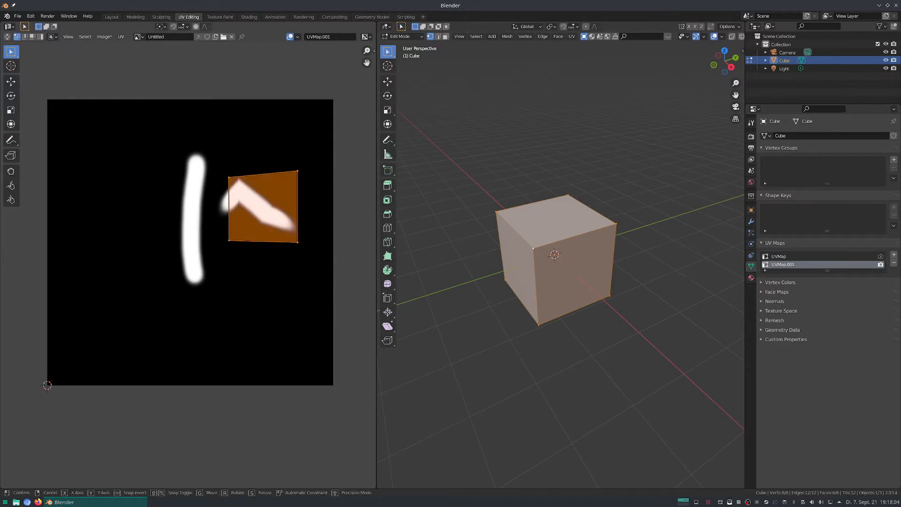
{"action": "key", "text": "g"}
{"action": "left_click", "coordinate": [163, 171]}
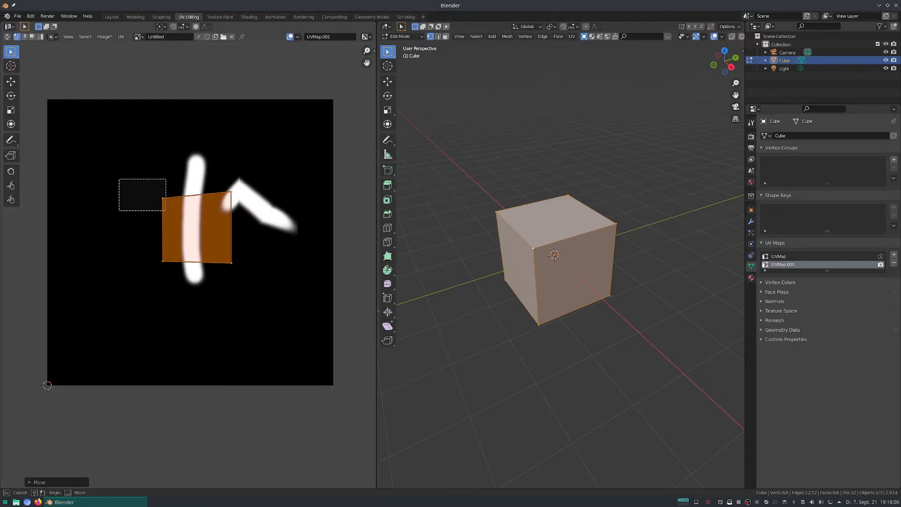
Move the UV face's corners outward one by one so it widens around the vertical stroke.
{"action": "key", "text": "g"}
{"action": "left_click", "coordinate": [228, 283]}
{"action": "left_click", "coordinate": [232, 192]}
{"action": "key", "text": "g"}
{"action": "left_click", "coordinate": [250, 182]}
Move the face's inner upper corner past the diagonal stroke and set both lower corners below the two strokes.
{"action": "key", "text": "g"}
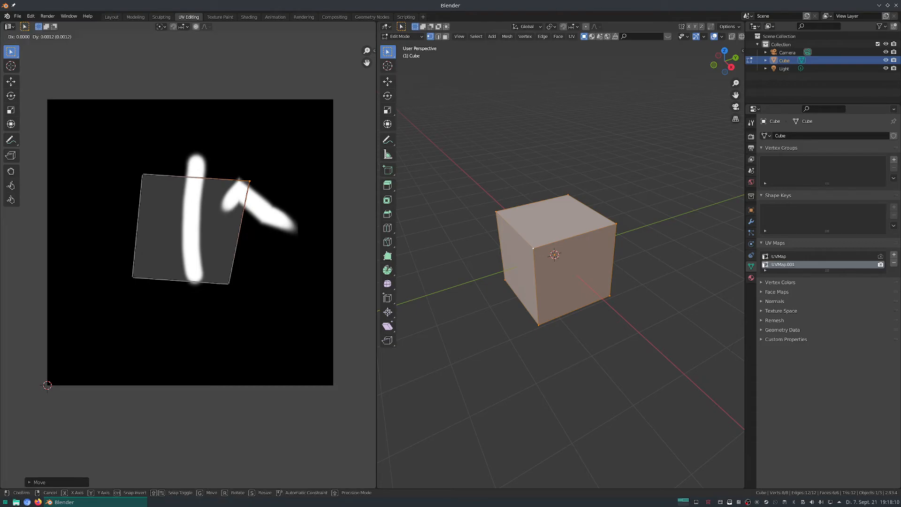
{"action": "left_click", "coordinate": [284, 161]}
{"action": "left_click", "coordinate": [228, 283]}
{"action": "key", "text": "g"}
{"action": "left_click", "coordinate": [303, 292]}
{"action": "left_click", "coordinate": [132, 277]}
{"action": "key", "text": "g"}
{"action": "left_click", "coordinate": [161, 290]}
Move both upper corners of the UV face so it becomes a near-square quad enclosing both painted strokes.
{"action": "left_click", "coordinate": [143, 174]}
{"action": "key", "text": "g"}
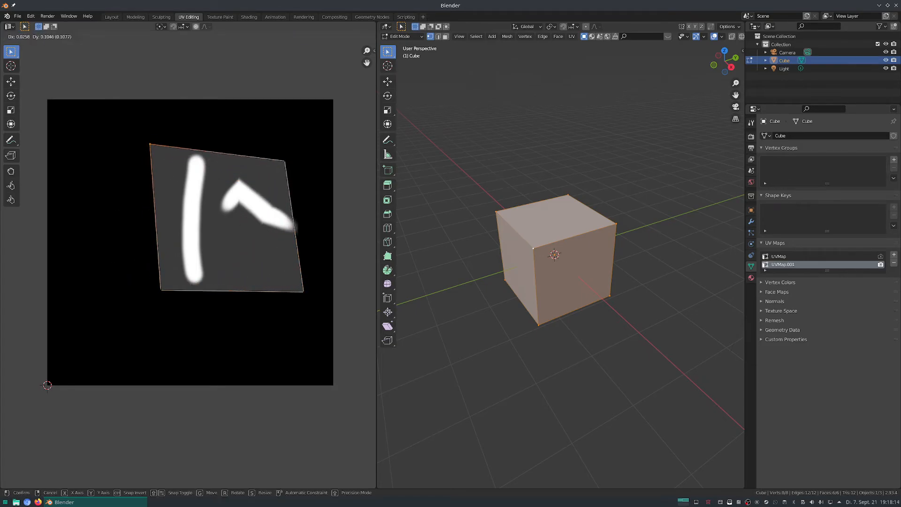
{"action": "left_click", "coordinate": [161, 135]}
{"action": "left_click", "coordinate": [284, 161]}
{"action": "key", "text": "g"}
{"action": "left_click", "coordinate": [303, 143]}
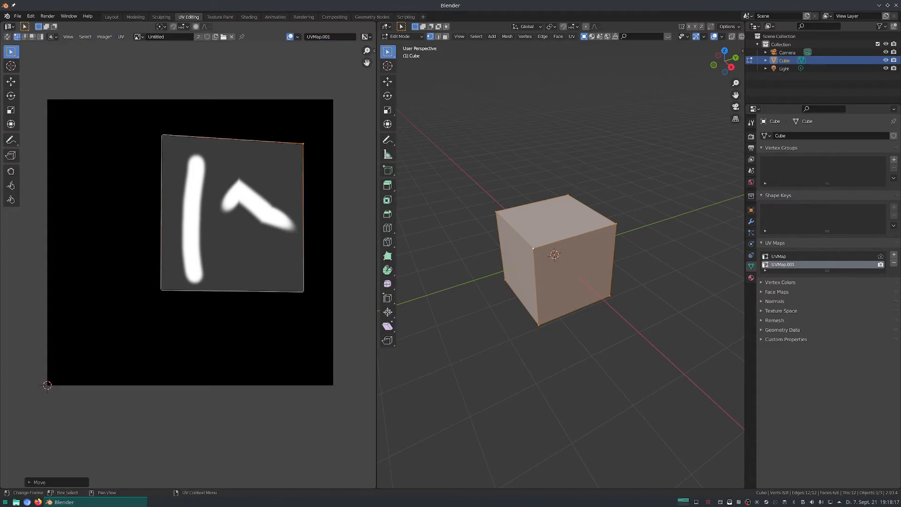
Switch UV selection to face mode and select the enlarged UV face.
{"action": "left_click", "coordinate": [293, 218]}
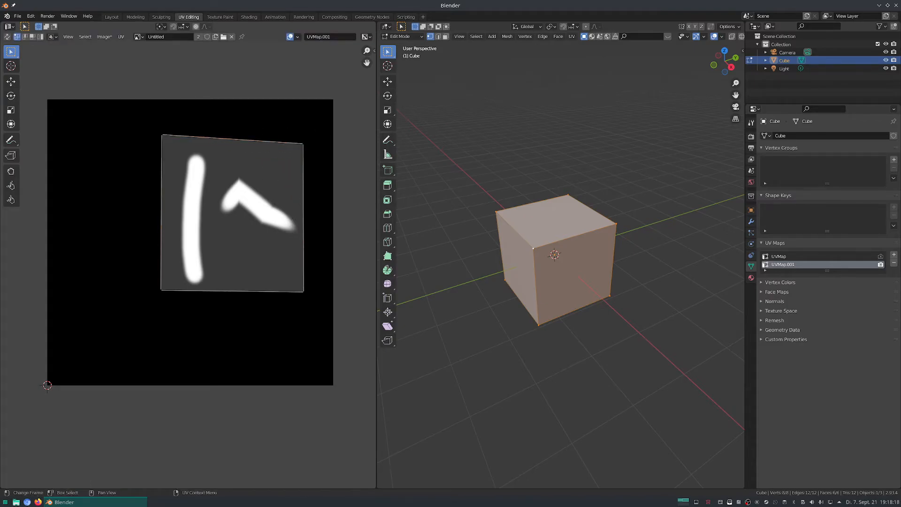
{"action": "key", "text": "3"}
{"action": "left_click", "coordinate": [293, 146]}
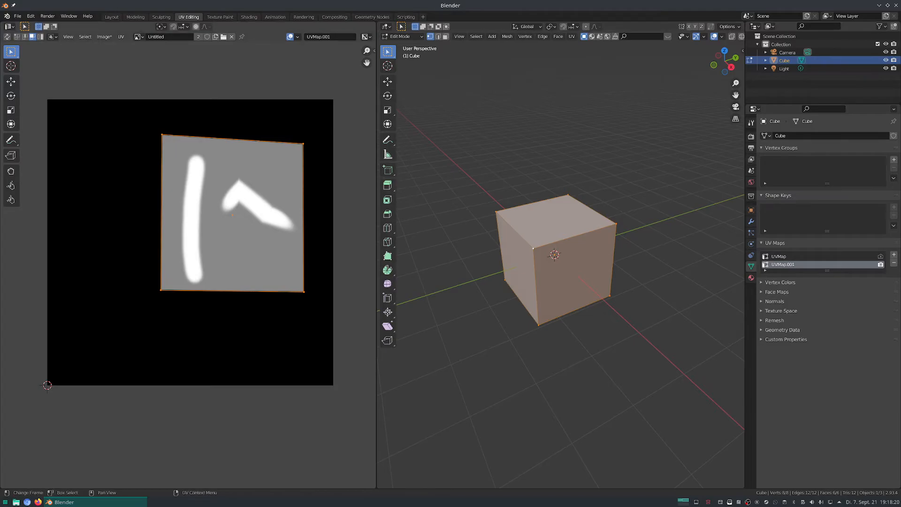
Turn on UV sync selection and select the enlarged UV face in face mode to identify it on the cube.
{"action": "left_click", "coordinate": [7, 37]}
{"action": "key", "text": "alt+a"}
{"action": "key", "text": "3"}
{"action": "left_click", "coordinate": [232, 215]}
{"action": "middle_click_drag", "start_coordinate": [422, 187], "coordinate": [465, 214]}
{"action": "key", "text": "alt+a"}
{"action": "left_click", "coordinate": [262, 211]}
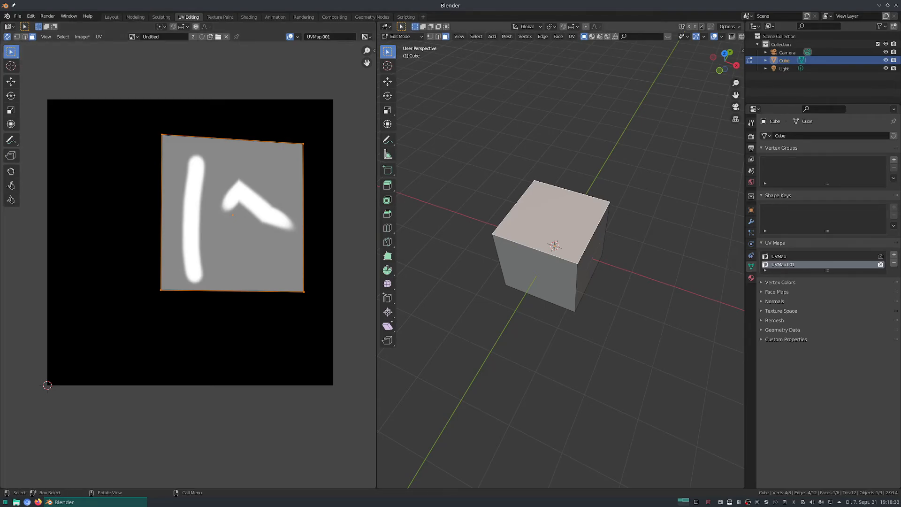
Orbit to the cube's selected face and turn UV sync selection back off.
{"action": "key", "text": "alt+a"}
{"action": "key", "text": "a"}
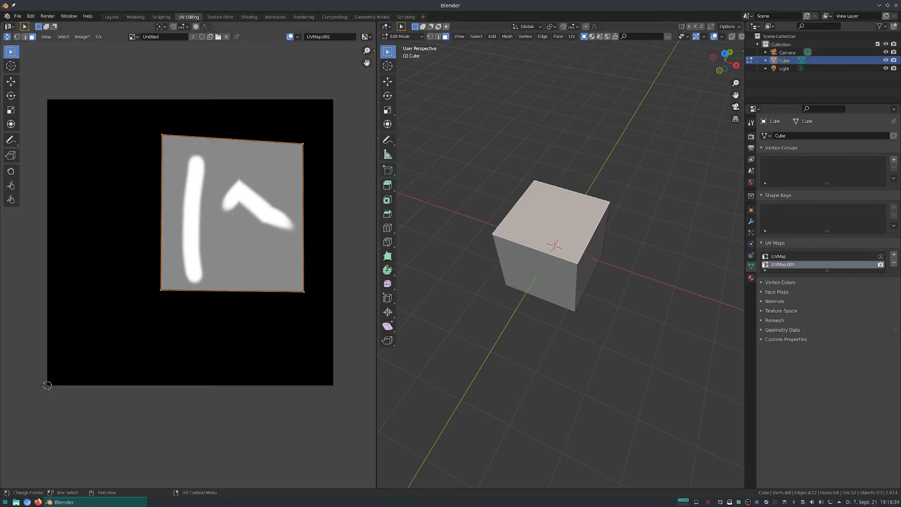
{"action": "middle_click_drag", "start_coordinate": [568, 267], "coordinate": [554, 241]}
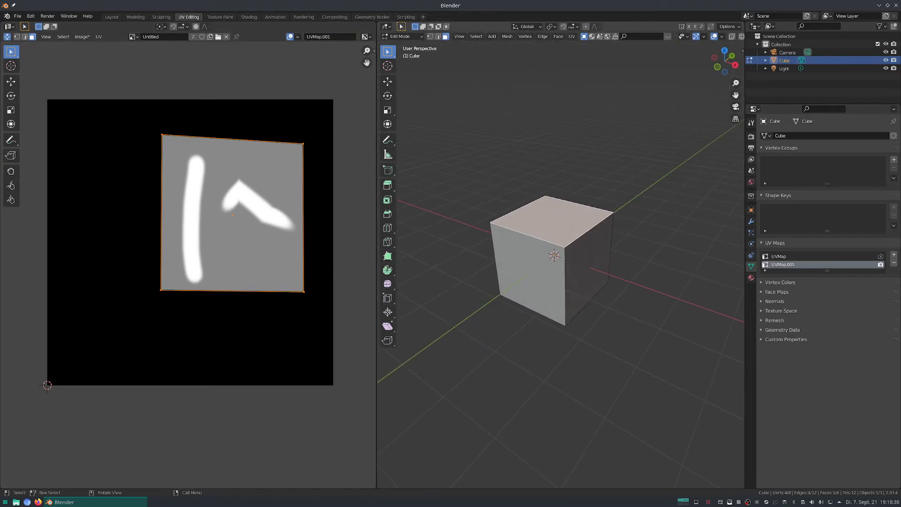
{"action": "left_click", "coordinate": [7, 37]}
{"action": "middle_click_drag", "start_coordinate": [164, 188], "coordinate": [172, 192]}
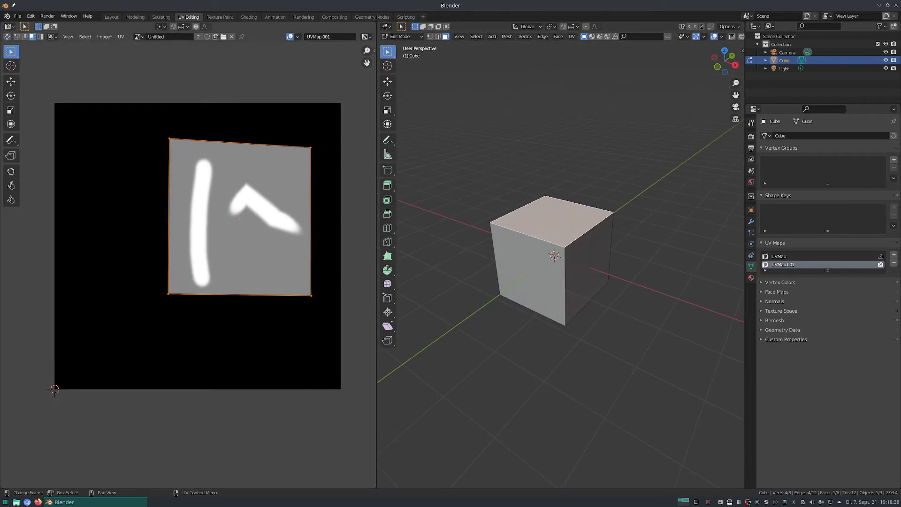
In the Shading workspace, set the UV Map node to UVMap.001 and inspect the strokes on the cube.
{"action": "left_click", "coordinate": [249, 17]}
{"action": "left_click", "coordinate": [327, 374]}
{"action": "left_click", "coordinate": [330, 390]}
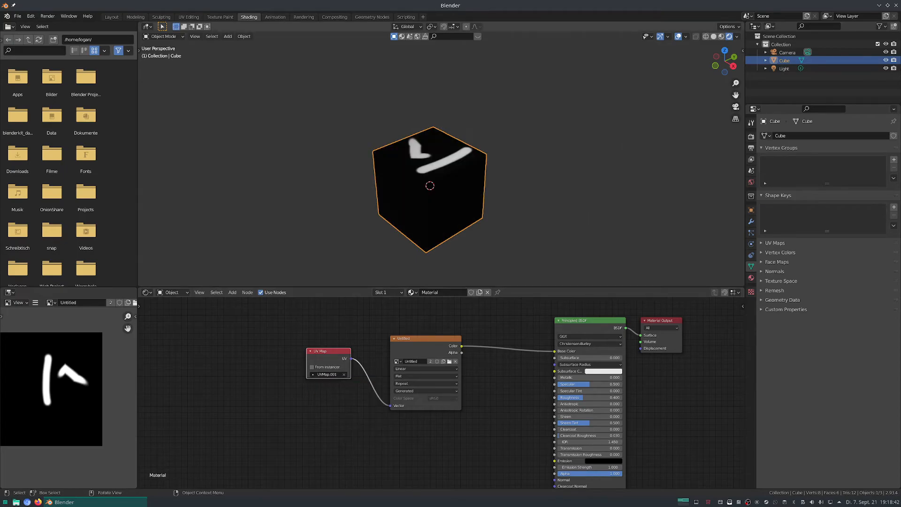
{"action": "mouse_move", "coordinate": [469, 211]}
{"action": "middle_mouse_down"}
{"action": "mouse_move", "coordinate": [533, 249]}
{"action": "mouse_move", "coordinate": [469, 203]}
{"action": "mouse_move", "coordinate": [563, 209]}
{"action": "mouse_move", "coordinate": [500, 206]}
{"action": "mouse_move", "coordinate": [437, 181]}
{"action": "mouse_move", "coordinate": [453, 187]}
{"action": "mouse_move", "coordinate": [463, 129]}
{"action": "mouse_move", "coordinate": [441, 80]}
{"action": "mouse_move", "coordinate": [434, 127]}
{"action": "mouse_move", "coordinate": [410, 178]}
{"action": "mouse_move", "coordinate": [396, 185]}
{"action": "middle_mouse_up"}
Shift the image texture node aside and place a duplicate of it directly below.
{"action": "left_click", "coordinate": [418, 346]}
{"action": "left_click_drag", "start_coordinate": [417, 347], "coordinate": [404, 339]}
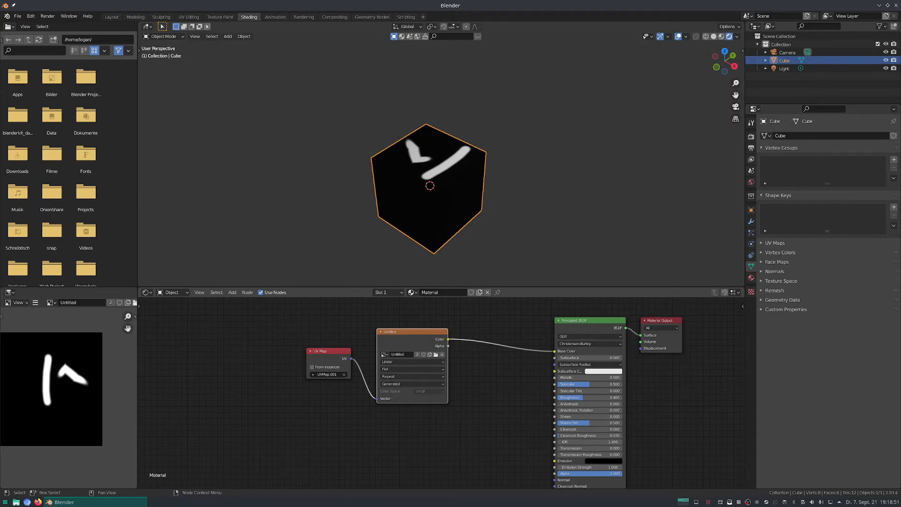
{"action": "key", "text": "shift+d"}
{"action": "left_click", "coordinate": [404, 418]}
{"action": "middle_click_drag", "start_coordinate": [404, 418], "coordinate": [369, 367]}
Duplicate the UV Map node, set the copy to UVMap and connect it to the duplicated image texture's Vector input.
{"action": "left_click", "coordinate": [294, 308]}
{"action": "key", "text": "shift+d"}
{"action": "left_click", "coordinate": [293, 384]}
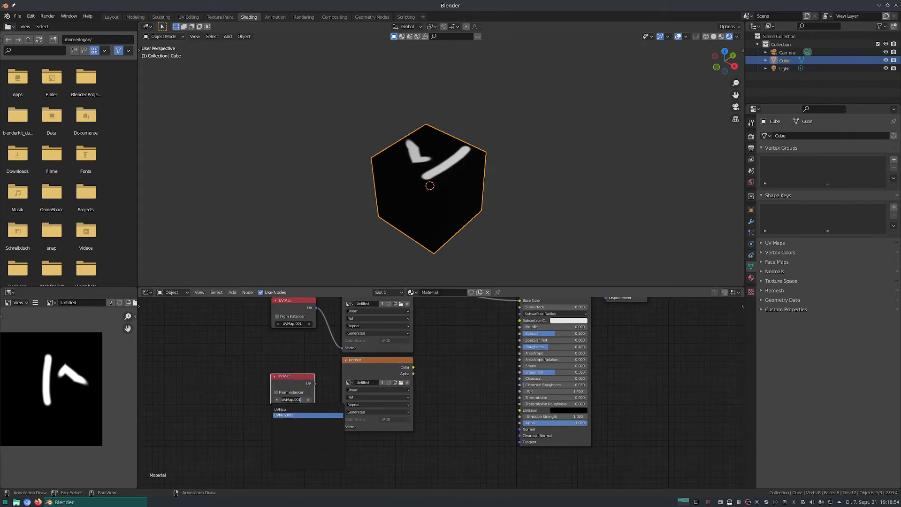
{"action": "left_click", "coordinate": [276, 392]}
{"action": "left_click", "coordinate": [276, 392]}
{"action": "left_click", "coordinate": [291, 396]}
{"action": "left_click", "coordinate": [292, 399]}
{"action": "left_click", "coordinate": [292, 408]}
{"action": "left_click_drag", "start_coordinate": [315, 383], "coordinate": [342, 427]}
Add a Mix color node onto the link between the upper image texture and the Principled BSDF's Base Color.
{"action": "middle_click_drag", "start_coordinate": [455, 365], "coordinate": [411, 416]}
{"action": "left_click", "coordinate": [411, 416]}
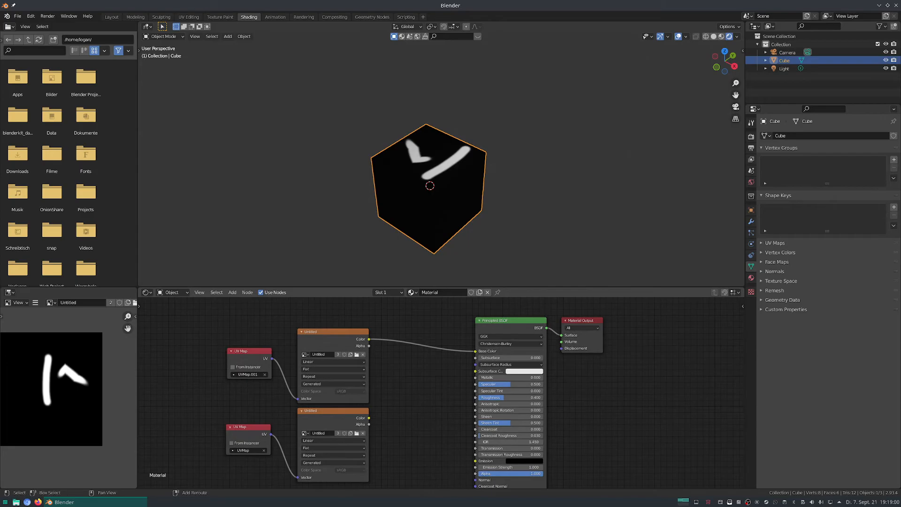
{"action": "key", "text": "shift+a"}
{"action": "type", "text": "smixr"}
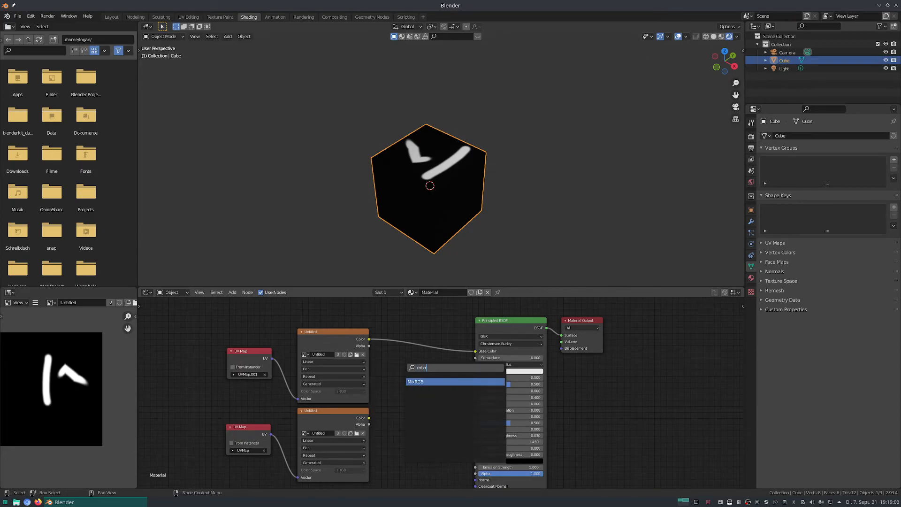
{"action": "key", "text": "Return"}
{"action": "left_click", "coordinate": [417, 356]}
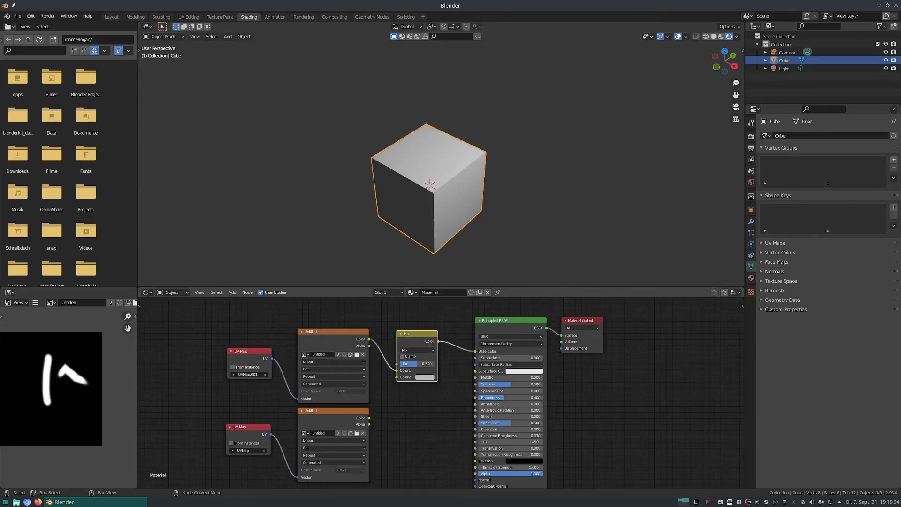
Connect the lower image texture's Color output to the Mix node's Color2 input and inspect the cube.
{"action": "left_click_drag", "start_coordinate": [368, 417], "coordinate": [397, 377]}
{"action": "mouse_move", "coordinate": [451, 188]}
{"action": "middle_mouse_down"}
{"action": "mouse_move", "coordinate": [417, 164]}
{"action": "mouse_move", "coordinate": [449, 187]}
{"action": "middle_mouse_up"}
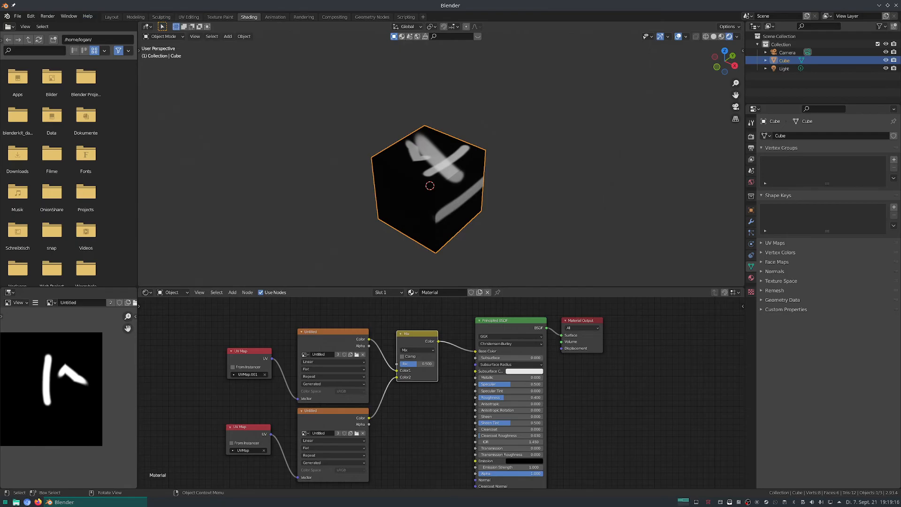
Switch to the Texture Paint workspace and paint most of the cube's top face white in the 3D view.
{"action": "left_click", "coordinate": [189, 17]}
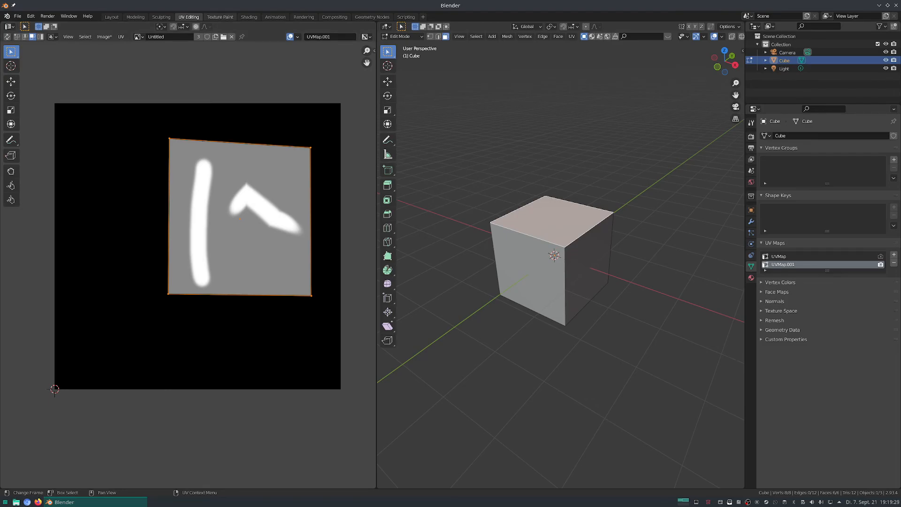
{"action": "left_click", "coordinate": [219, 17]}
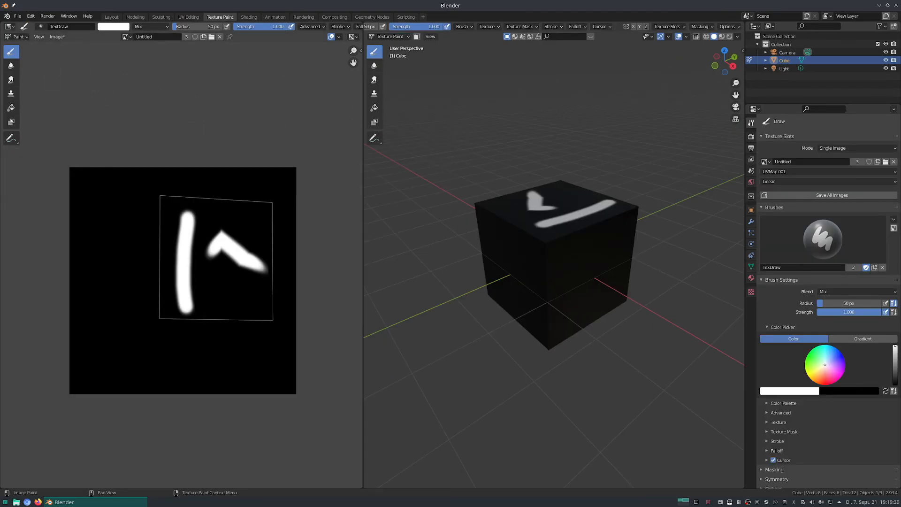
{"action": "left_click", "coordinate": [9, 26]}
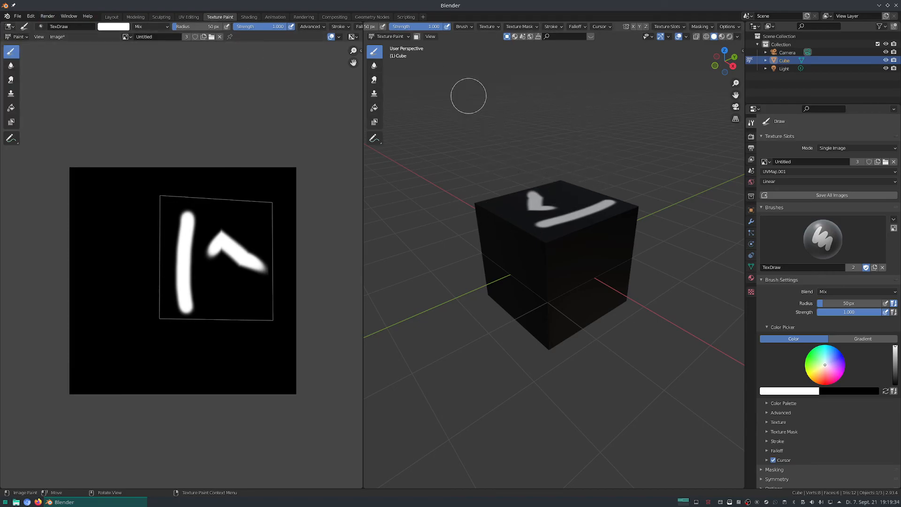
{"action": "mouse_move", "coordinate": [543, 251]}
{"action": "left_mouse_down"}
{"action": "mouse_move", "coordinate": [563, 245]}
{"action": "mouse_move", "coordinate": [536, 262]}
{"action": "mouse_move", "coordinate": [581, 242]}
{"action": "mouse_move", "coordinate": [561, 207]}
{"action": "left_mouse_up"}
{"action": "middle_click_drag", "start_coordinate": [497, 218], "coordinate": [523, 229]}
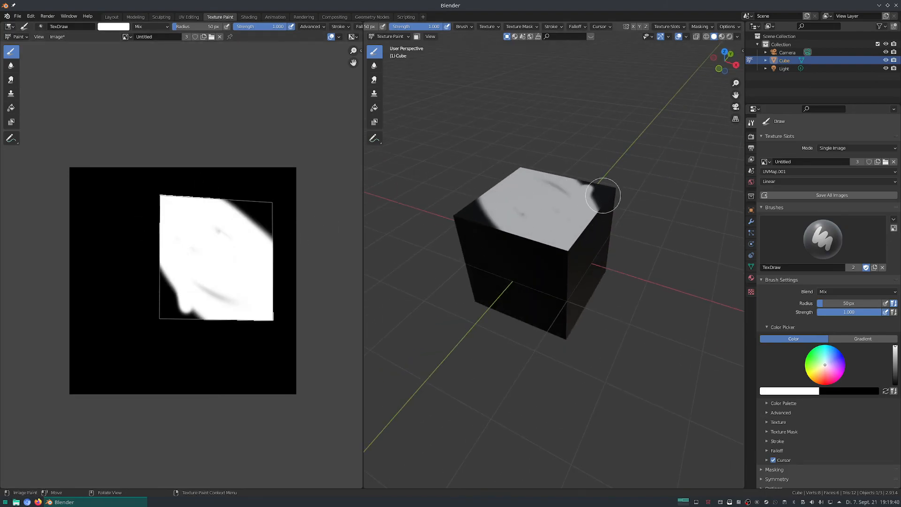
Paint white over the image's lower-left corner, where the collapsed UVs lie, and undo the strokes.
{"action": "mouse_move", "coordinate": [71, 384]}
{"action": "left_mouse_down"}
{"action": "mouse_move", "coordinate": [94, 378]}
{"action": "mouse_move", "coordinate": [75, 382]}
{"action": "mouse_move", "coordinate": [89, 397]}
{"action": "mouse_move", "coordinate": [99, 376]}
{"action": "left_mouse_up"}
{"action": "key", "text": "ctrl+z"}
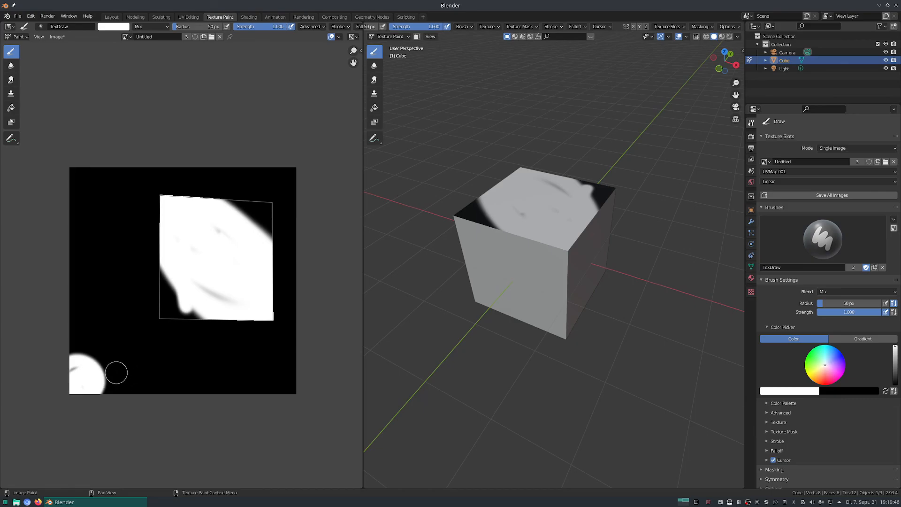
{"action": "key", "text": "ctrl+z"}
Paint the remaining black areas of the cube's top face white in the 3D view.
{"action": "mouse_move", "coordinate": [488, 315]}
{"action": "middle_mouse_down"}
{"action": "mouse_move", "coordinate": [456, 269]}
{"action": "mouse_move", "coordinate": [558, 226]}
{"action": "middle_mouse_up"}
{"action": "mouse_move", "coordinate": [563, 201]}
{"action": "left_mouse_down"}
{"action": "mouse_move", "coordinate": [583, 211]}
{"action": "mouse_move", "coordinate": [608, 177]}
{"action": "mouse_move", "coordinate": [496, 197]}
{"action": "left_mouse_up"}
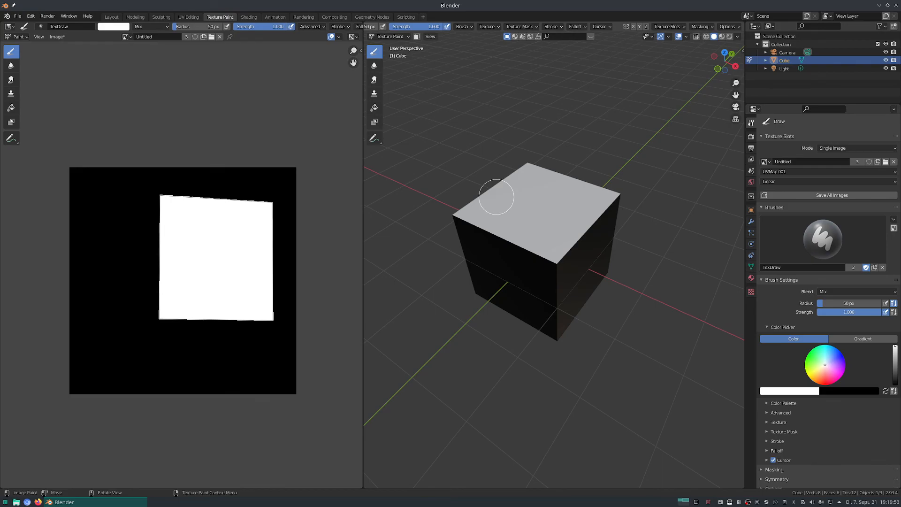